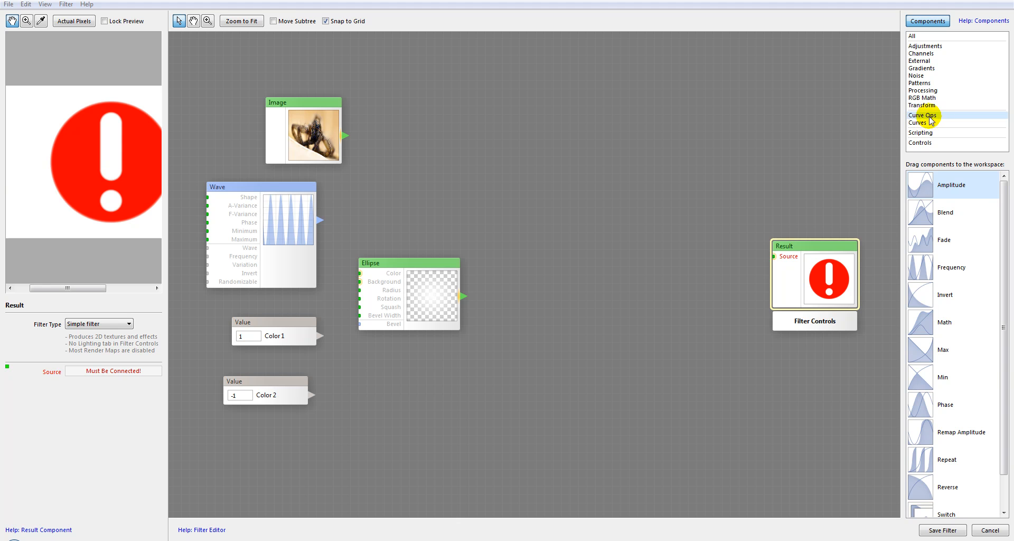
# Step: Look through the available components in the Curves and Curve Ops categories
pyautogui.click(920, 123)
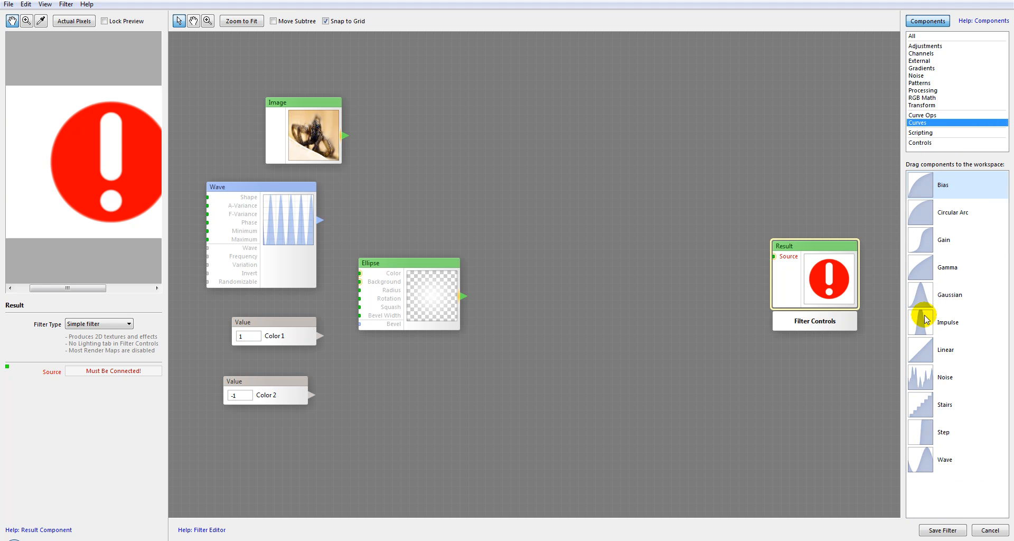
pyautogui.click(923, 115)
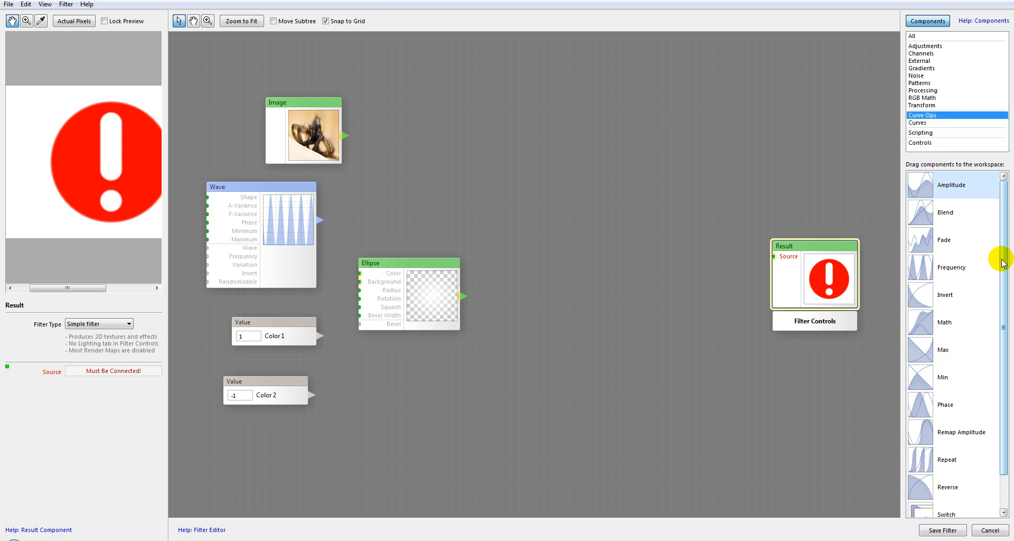
pyautogui.scroll(-1, 1006, 290)
pyautogui.scroll(1, 1005, 289)
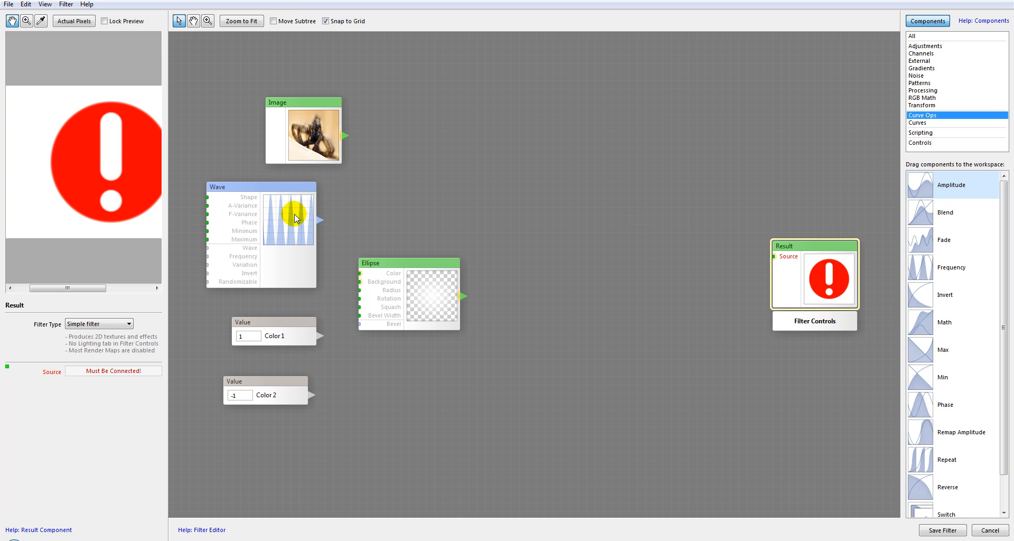
# Step: Delete the Ellipse and Wave components from the workspace
pyautogui.click(278, 212)
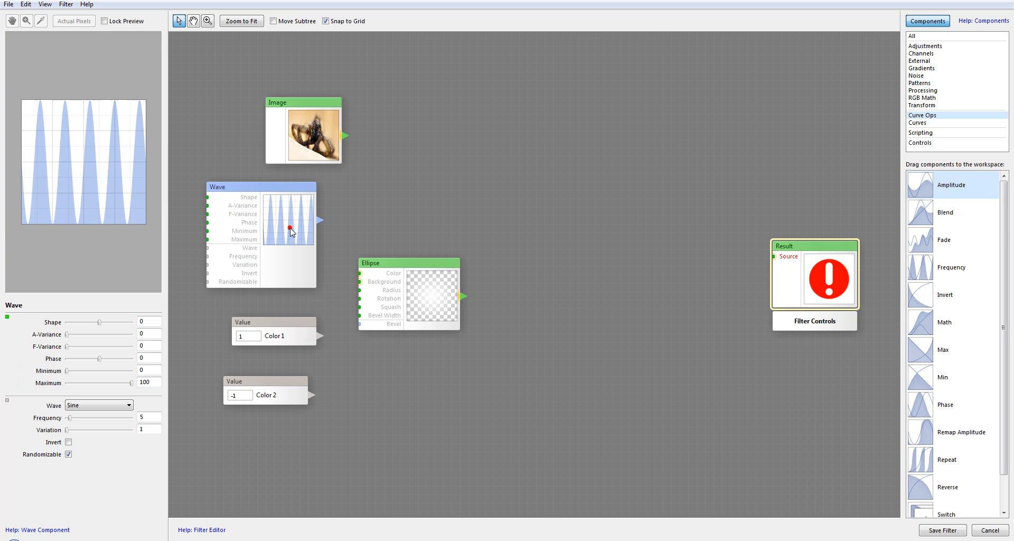
pyautogui.click(431, 290)
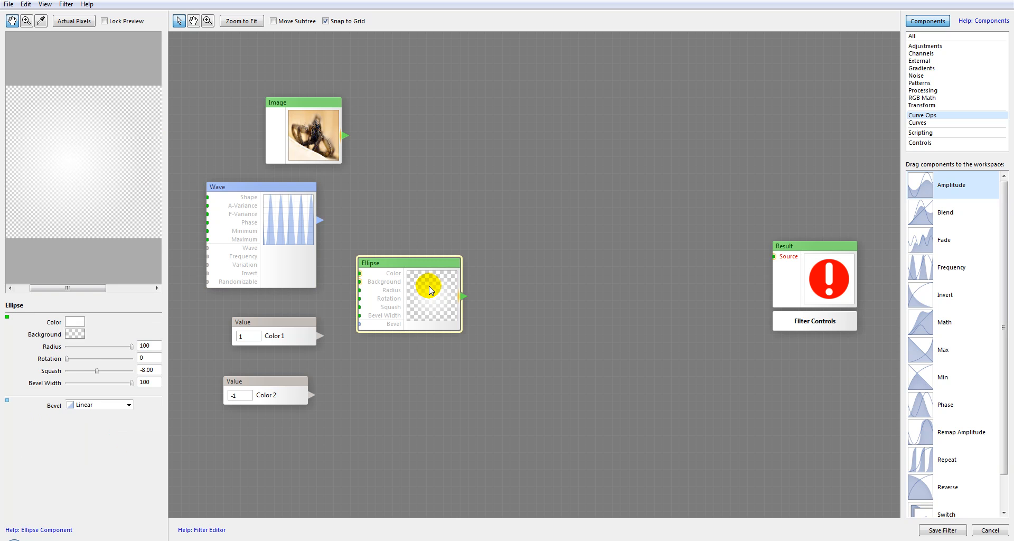
pyautogui.press('Delete')
pyautogui.click(279, 202)
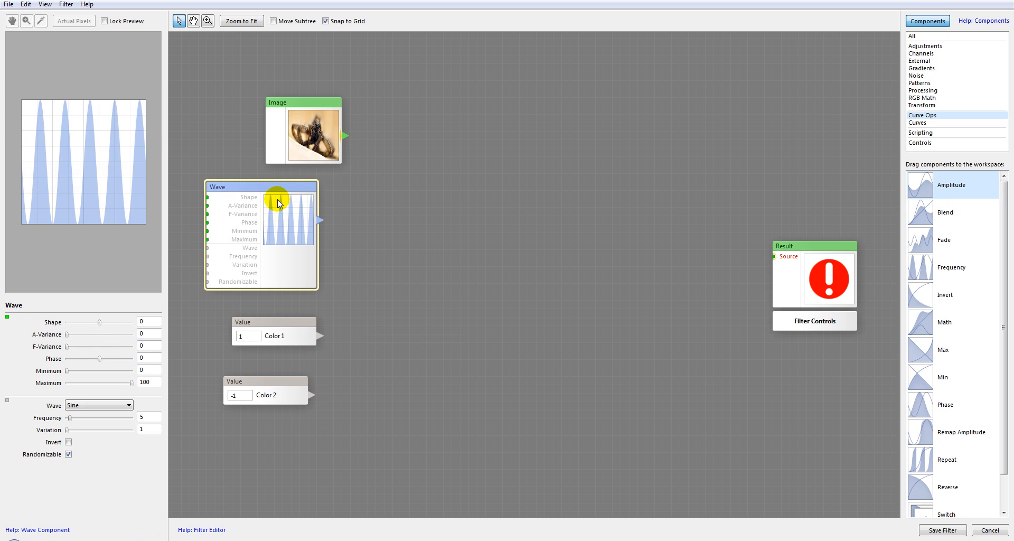
pyautogui.press('Delete')
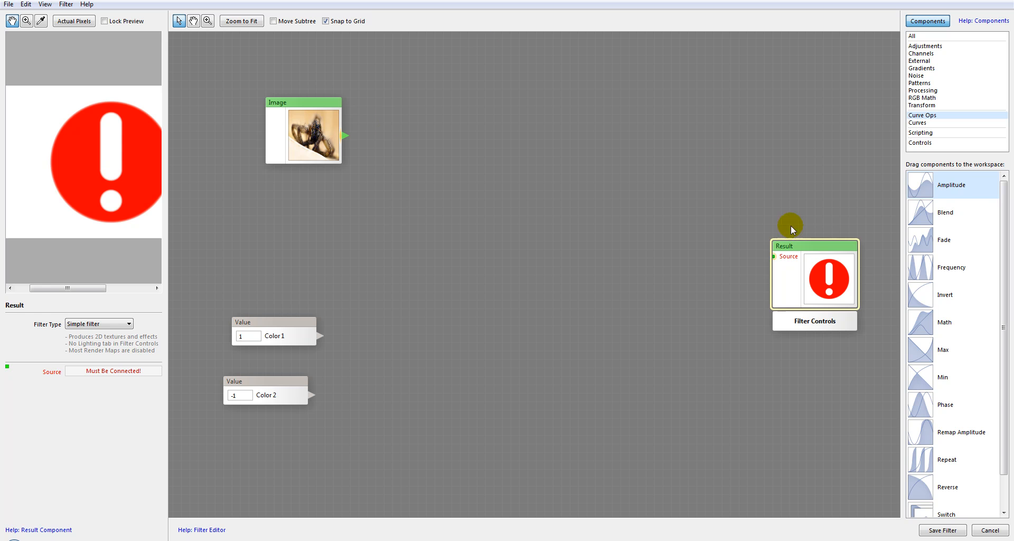
pyautogui.moveTo(920, 185); pyautogui.dragTo(452, 193)
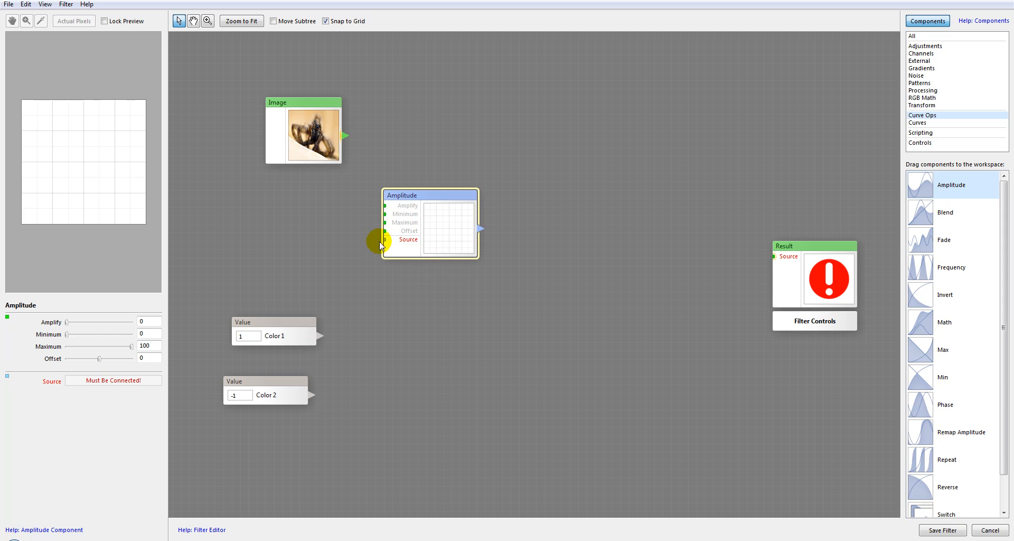
pyautogui.moveTo(418, 197); pyautogui.dragTo(441, 194)
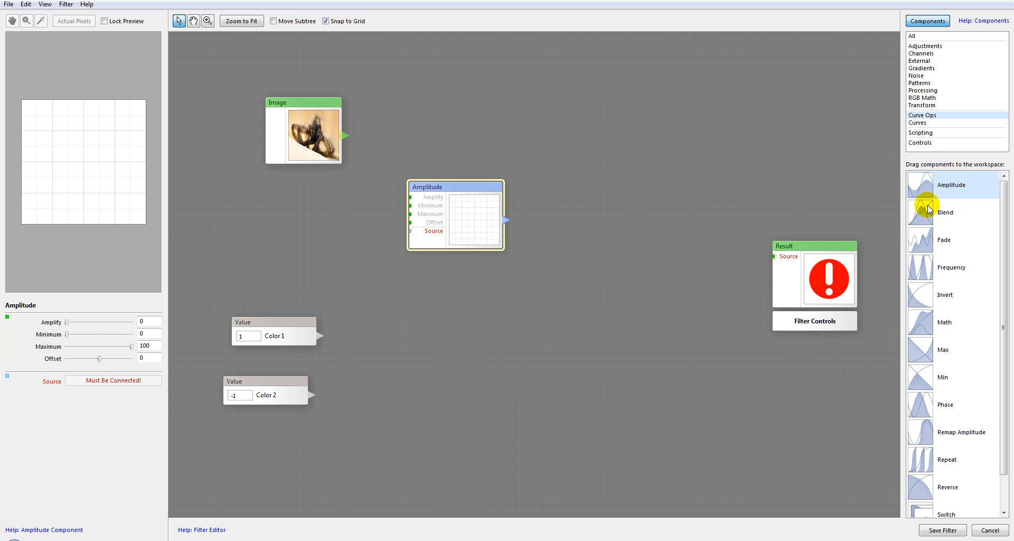
pyautogui.moveTo(916, 217); pyautogui.dragTo(440, 289)
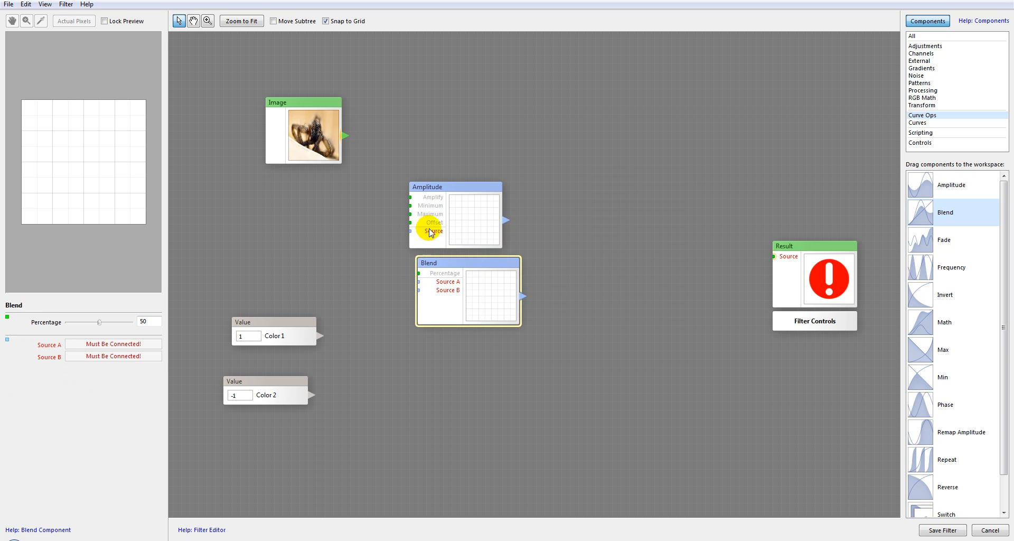
pyautogui.click(477, 210)
pyautogui.press('Delete')
pyautogui.click(486, 287)
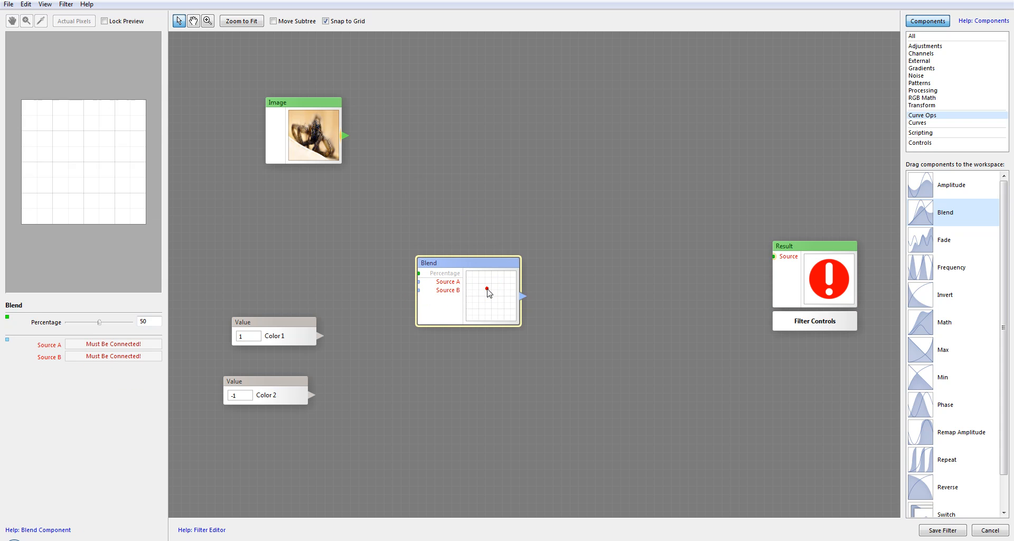
pyautogui.press('Delete')
# Step: Add an Invert curve operation to the workspace and place a Bias curve component just above it
pyautogui.moveTo(911, 299); pyautogui.dragTo(527, 249)
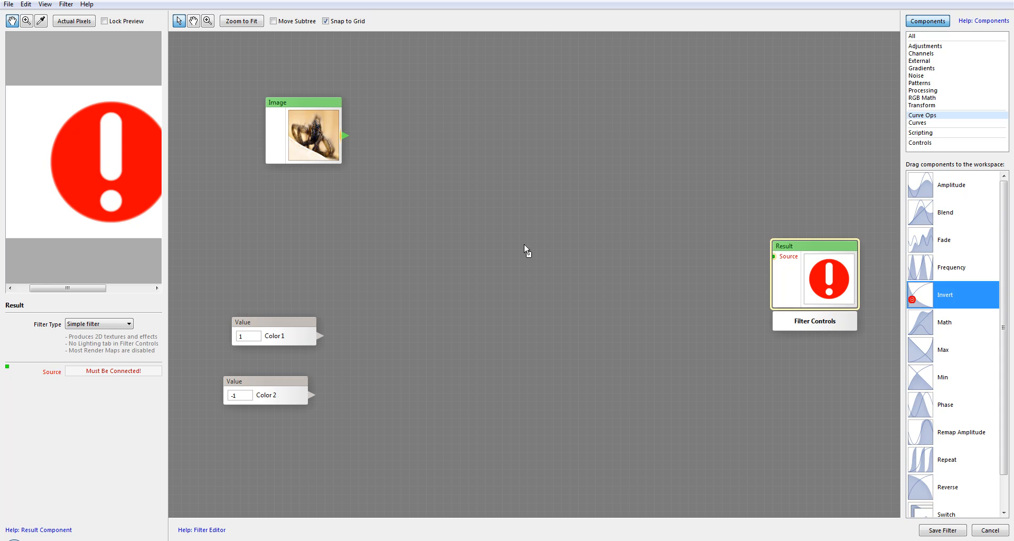
pyautogui.click(541, 266)
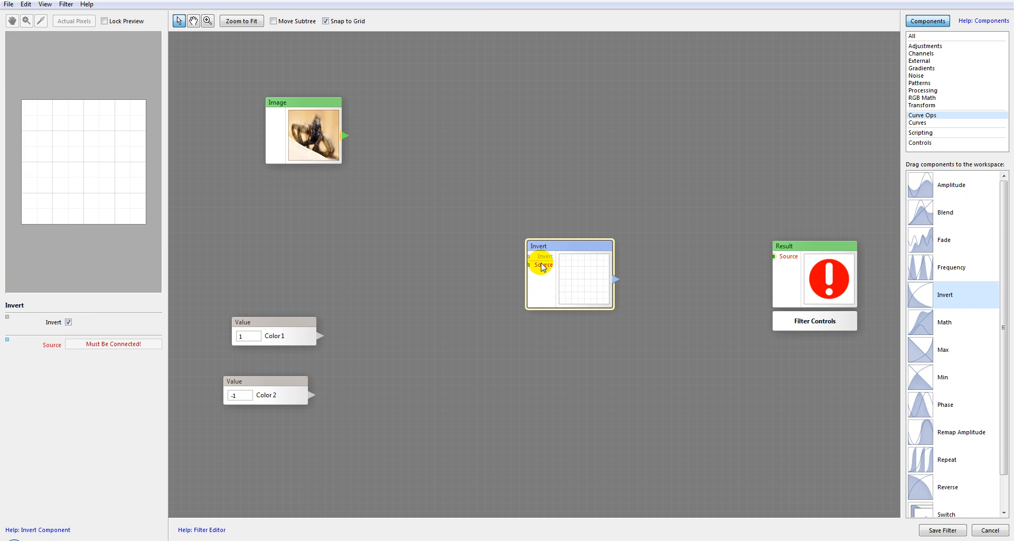
pyautogui.click(917, 122)
pyautogui.moveTo(924, 185); pyautogui.dragTo(529, 170)
pyautogui.moveTo(570, 247); pyautogui.dragTo(528, 272)
pyautogui.moveTo(539, 172)
pyautogui.mouseDown()
pyautogui.moveTo(520, 184)
pyautogui.moveTo(532, 188)
pyautogui.mouseUp()
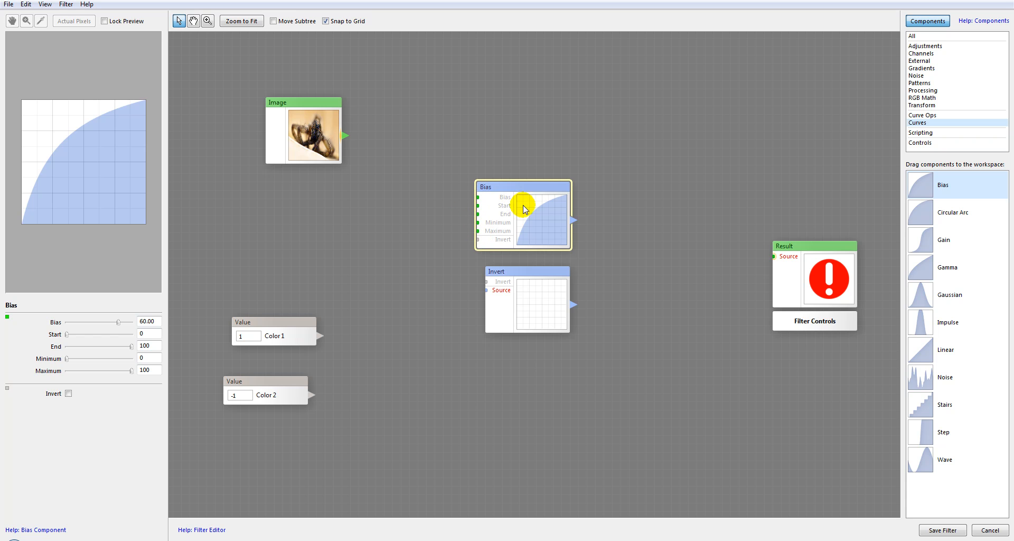
# Step: Connect the Bias curve's output to the Source of Invert and lay the two components out side by side
pyautogui.moveTo(535, 188); pyautogui.dragTo(568, 231)
pyautogui.moveTo(467, 285); pyautogui.dragTo(636, 180)
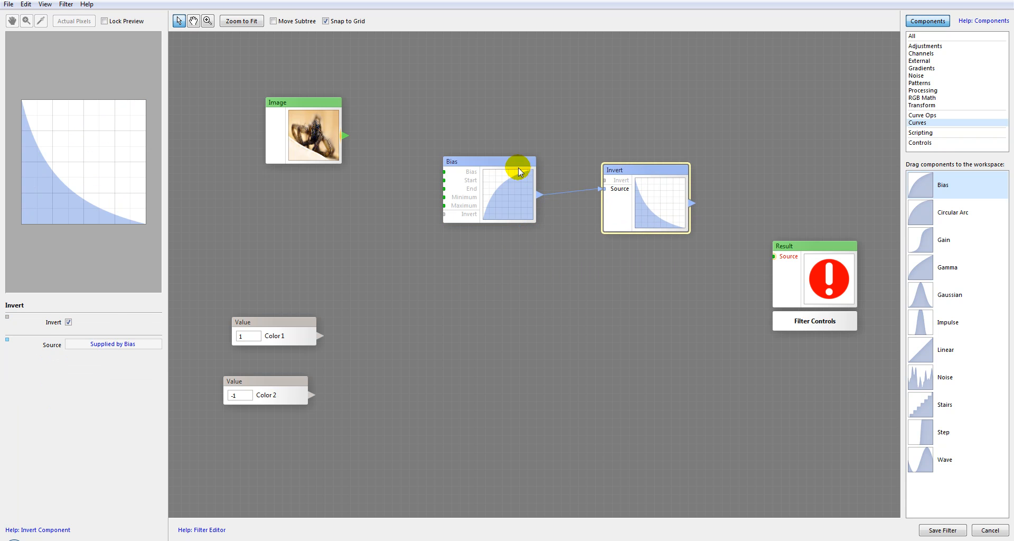
pyautogui.moveTo(520, 172); pyautogui.dragTo(511, 180)
pyautogui.click(645, 170)
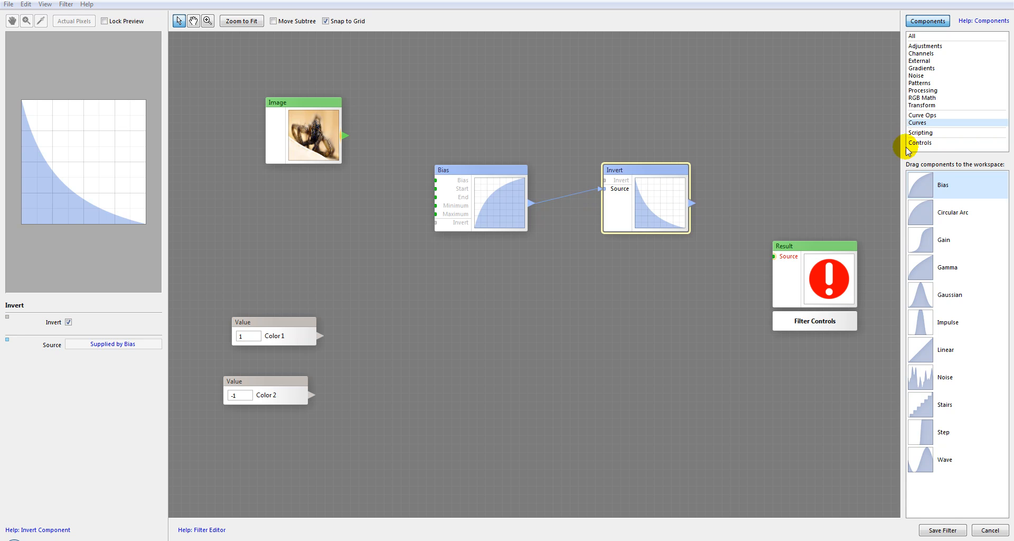
# Step: Add an Amplitude curve operation below the Bias and Invert components and feed its Source from the Bias curve
pyautogui.click(933, 116)
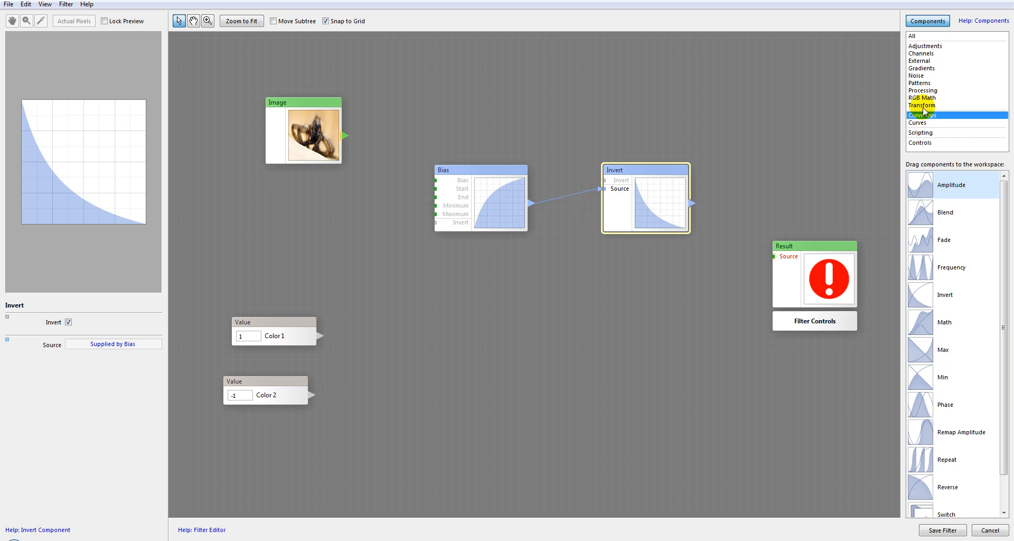
pyautogui.click(929, 184)
pyautogui.moveTo(887, 205); pyautogui.dragTo(536, 315)
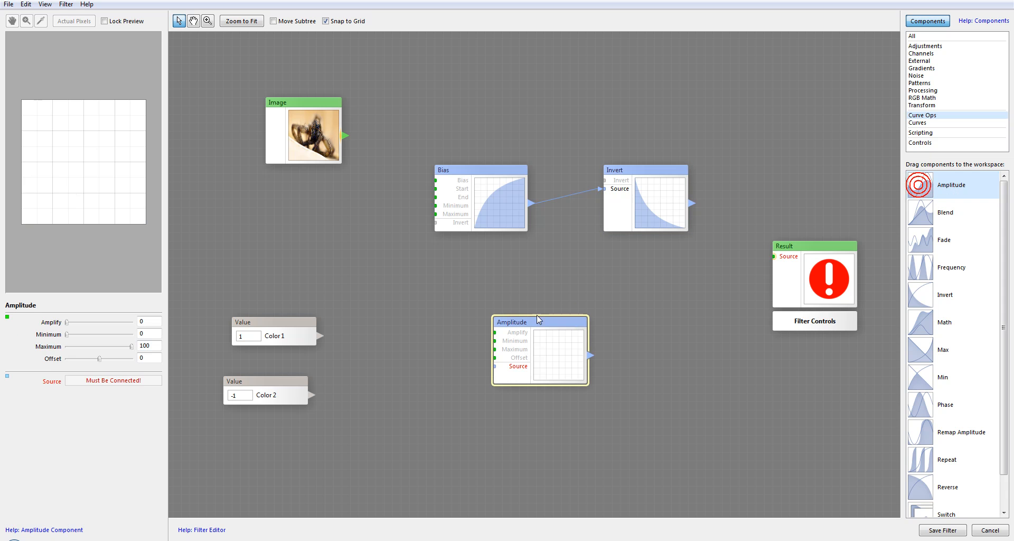
pyautogui.click(563, 290)
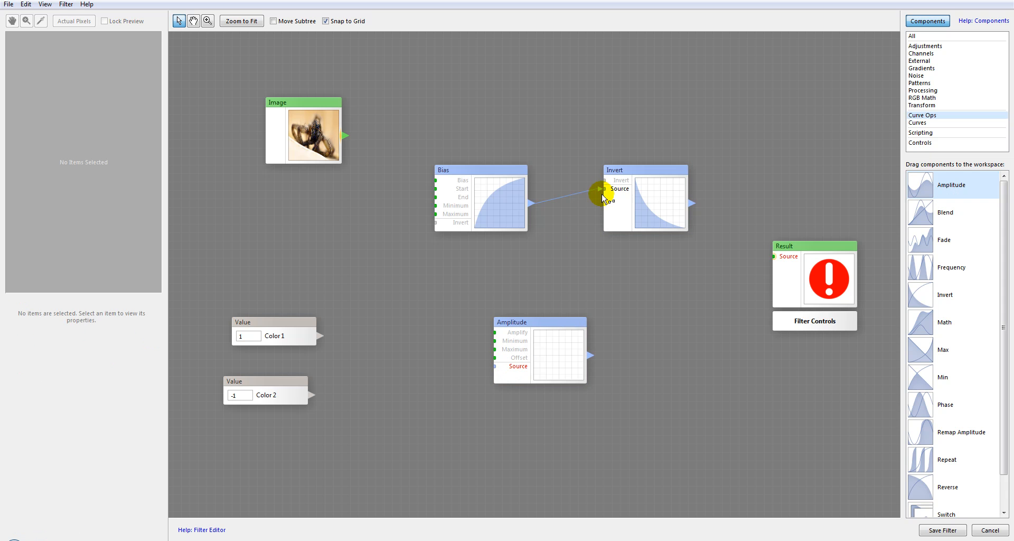
pyautogui.moveTo(488, 372); pyautogui.dragTo(494, 366)
pyautogui.moveTo(555, 360); pyautogui.dragTo(595, 316)
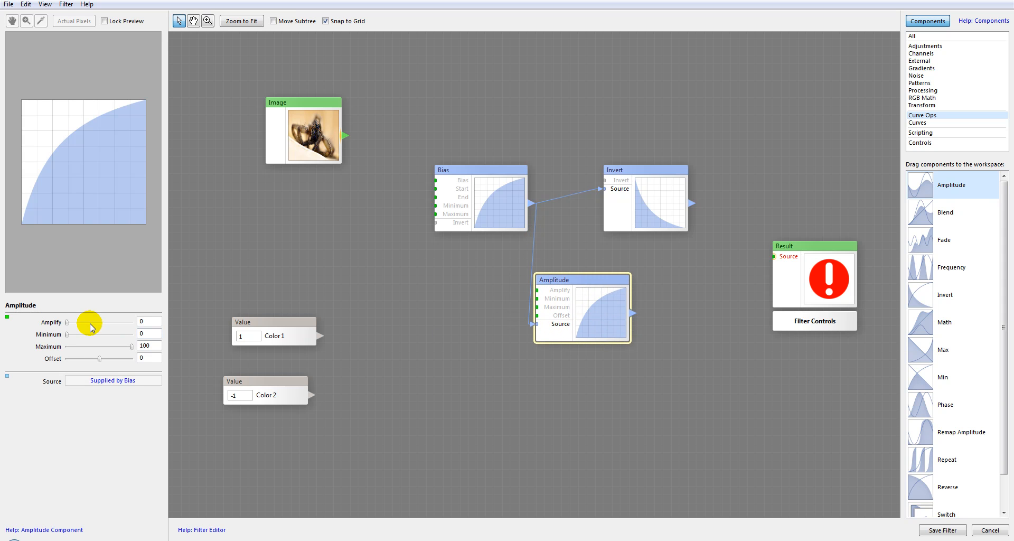
# Step: Move the Bias component farther away from Invert and Amplitude, and reselect Amplitude
pyautogui.moveTo(67, 334)
pyautogui.mouseDown()
pyautogui.moveTo(83, 334)
pyautogui.moveTo(68, 336)
pyautogui.mouseUp()
pyautogui.moveTo(478, 218); pyautogui.dragTo(441, 207)
pyautogui.click(571, 307)
pyautogui.click(432, 167)
pyautogui.click(596, 312)
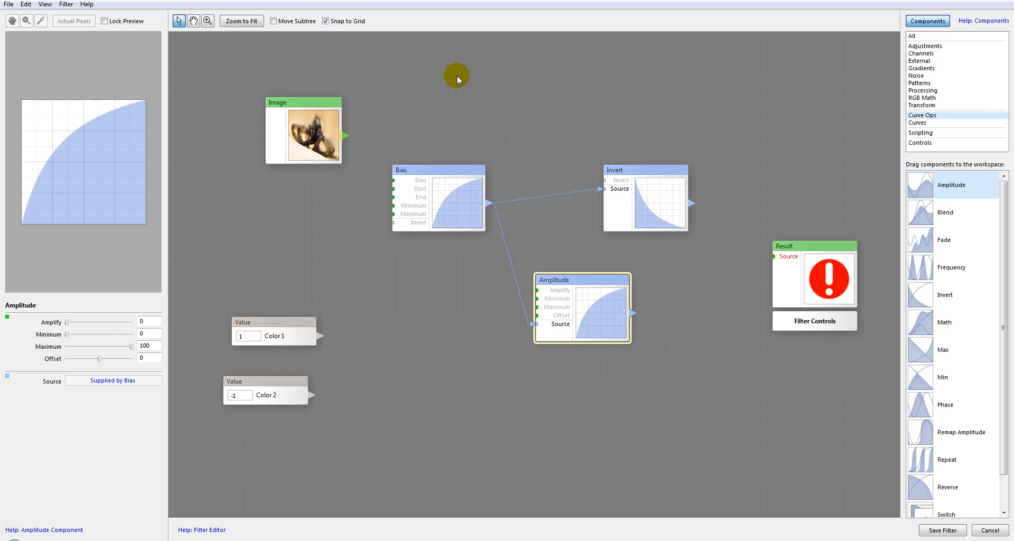
pyautogui.click(921, 54)
pyautogui.click(919, 60)
pyautogui.moveTo(932, 240); pyautogui.dragTo(277, 215)
pyautogui.press('Delete')
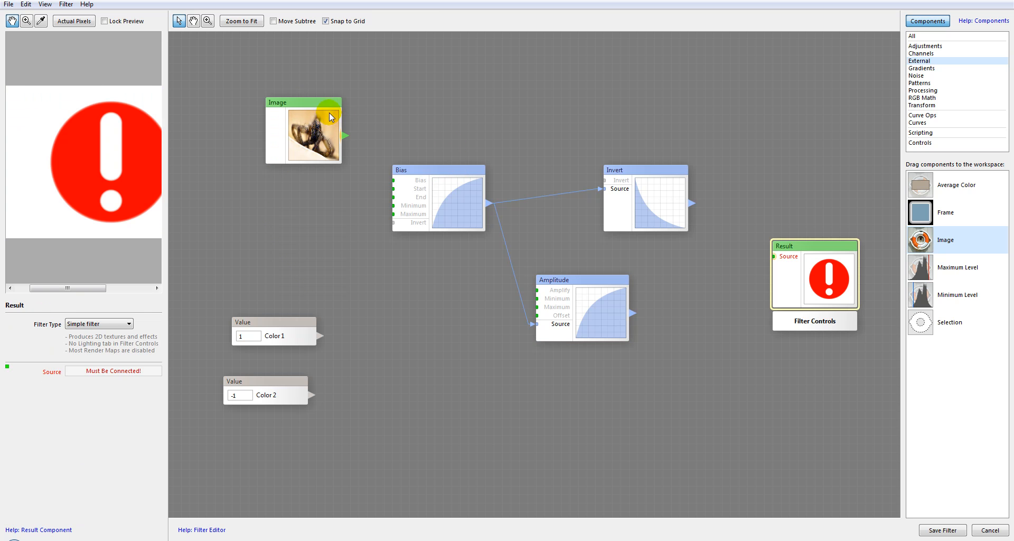
# Step: Shift the Image component aside and add an Extract RGB component whose Source is the Image
pyautogui.moveTo(328, 112); pyautogui.dragTo(311, 105)
pyautogui.click(925, 49)
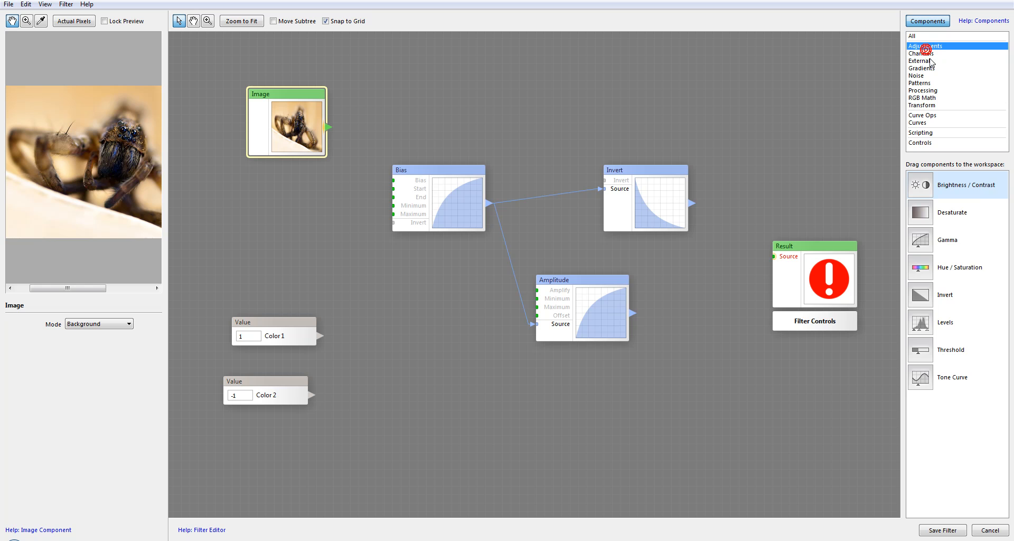
pyautogui.click(929, 53)
pyautogui.moveTo(921, 432); pyautogui.dragTo(341, 207)
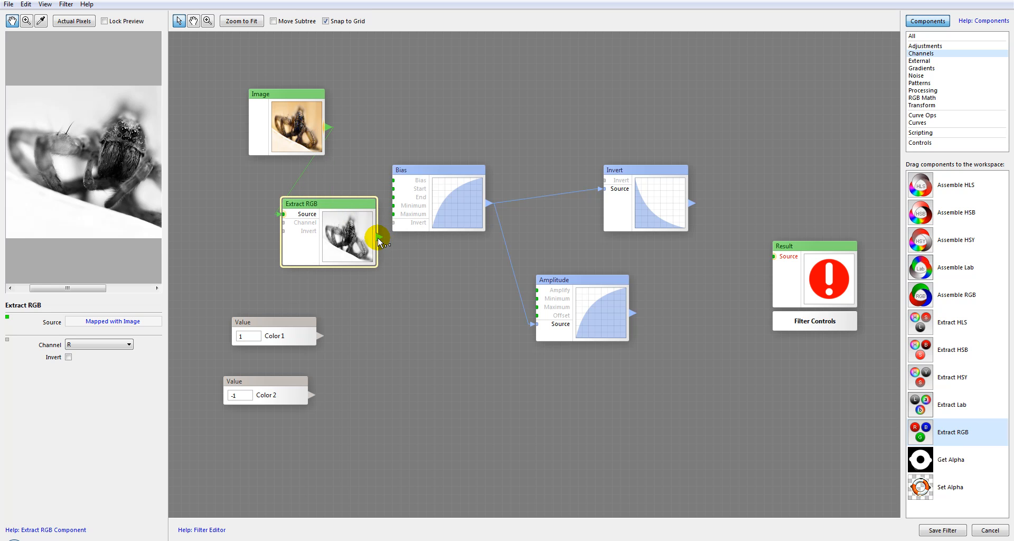
# Step: Connect the Extract RGB output to the Bias input of the Bias curve and spread out the connected components
pyautogui.moveTo(426, 169); pyautogui.dragTo(450, 167)
pyautogui.moveTo(379, 237); pyautogui.dragTo(393, 224)
pyautogui.moveTo(421, 177); pyautogui.dragTo(460, 160)
pyautogui.moveTo(328, 219); pyautogui.dragTo(351, 186)
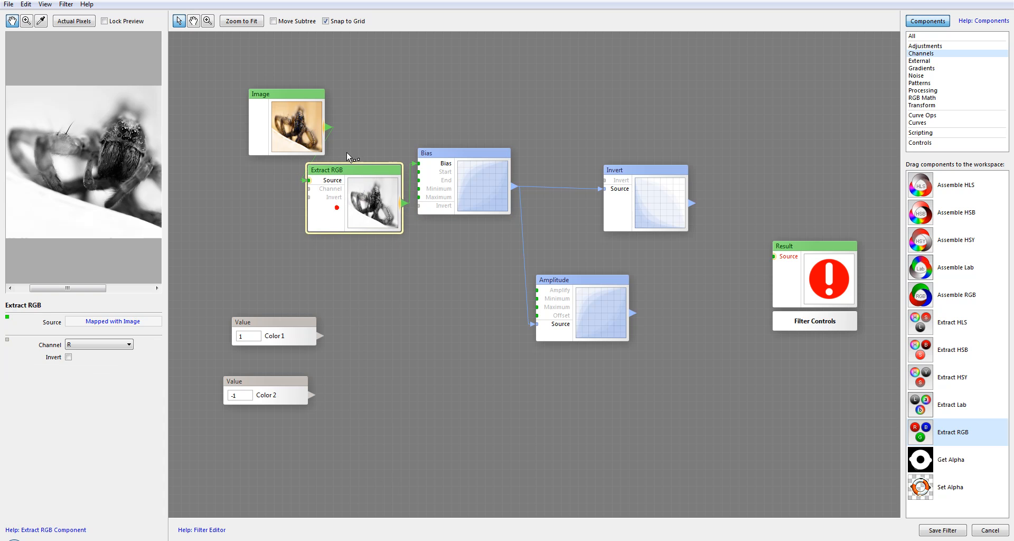
pyautogui.moveTo(294, 91); pyautogui.dragTo(258, 91)
# Step: Duplicate the Extract RGB component, connect the Image to the copy's Source and set its Channel to G
pyautogui.click(360, 201)
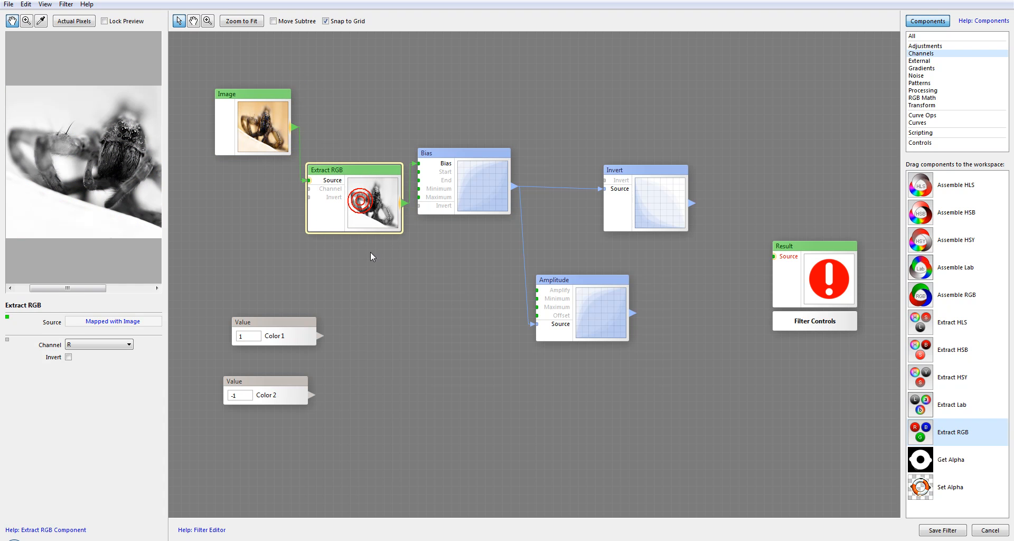
pyautogui.click(360, 267)
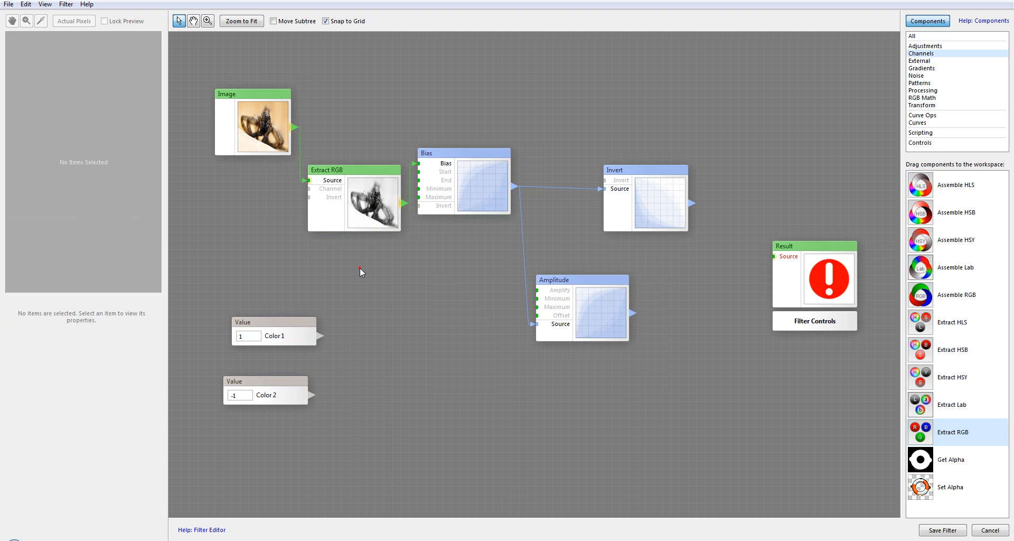
pyautogui.hotkey('ctrl', 'v')
pyautogui.moveTo(509, 298); pyautogui.dragTo(405, 264)
pyautogui.moveTo(298, 132); pyautogui.dragTo(423, 295)
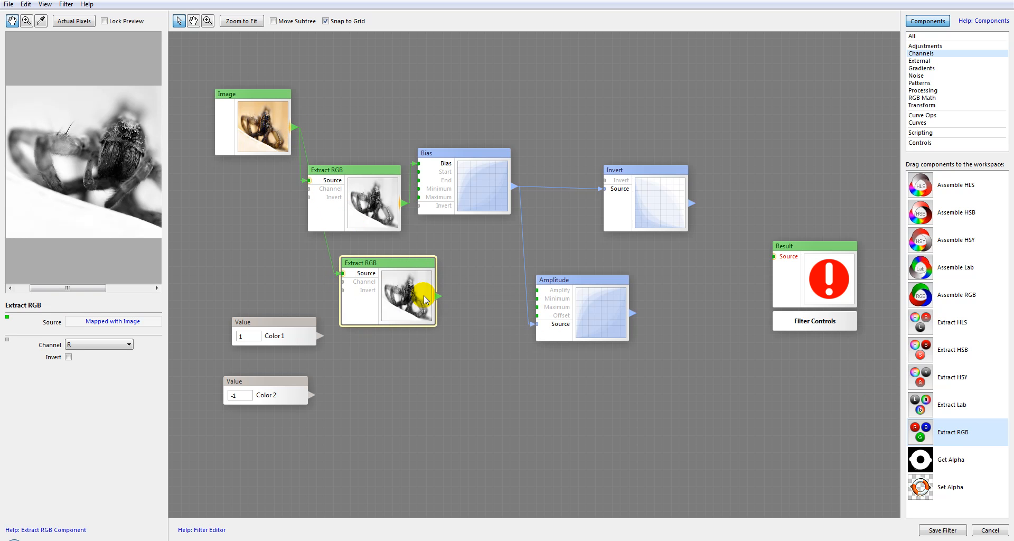
pyautogui.click(118, 345)
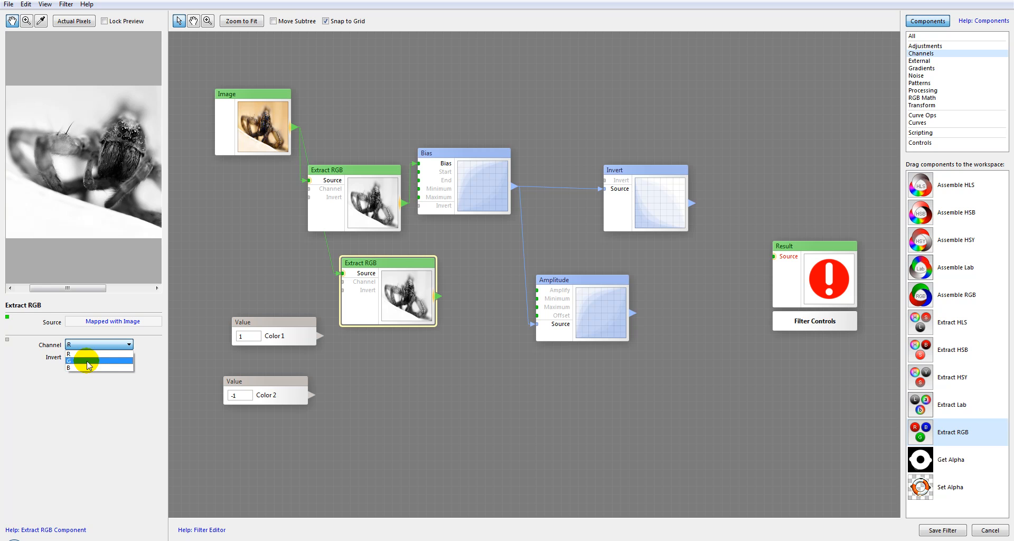
pyautogui.click(87, 360)
# Step: Paste a third Extract RGB component below the others, connect the Image to its Source and set its Channel to B
pyautogui.click(374, 400)
pyautogui.hotkey('ctrl', 'v')
pyautogui.moveTo(519, 316); pyautogui.dragTo(375, 370)
pyautogui.moveTo(295, 128); pyautogui.dragTo(329, 373)
pyautogui.moveTo(291, 123); pyautogui.dragTo(333, 374)
pyautogui.click(99, 343)
pyautogui.click(95, 370)
# Step: Align the G-channel Extract RGB under the first one, move the Bias curve higher, and delete the Invert component
pyautogui.click(379, 375)
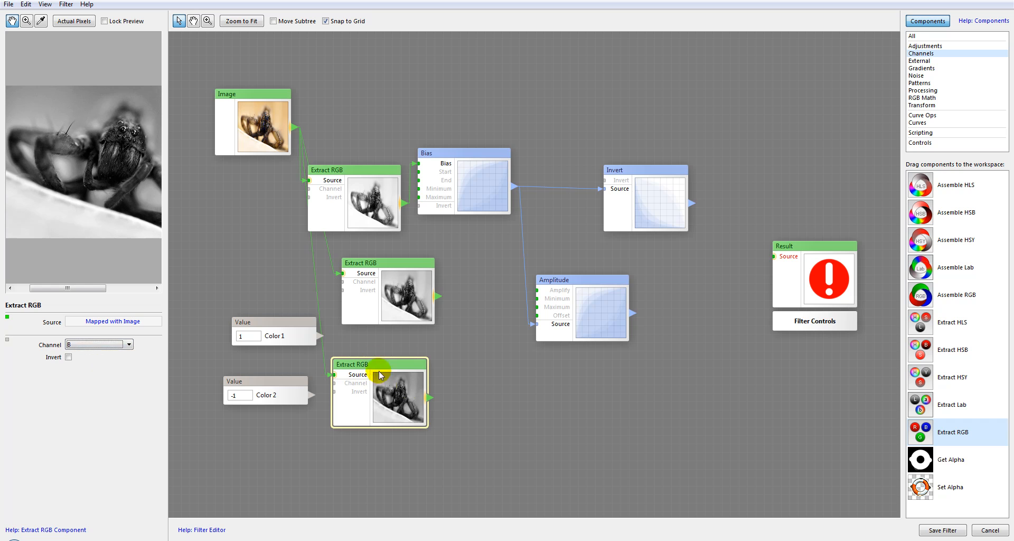
pyautogui.moveTo(408, 267); pyautogui.dragTo(369, 261)
pyautogui.moveTo(439, 161); pyautogui.dragTo(478, 110)
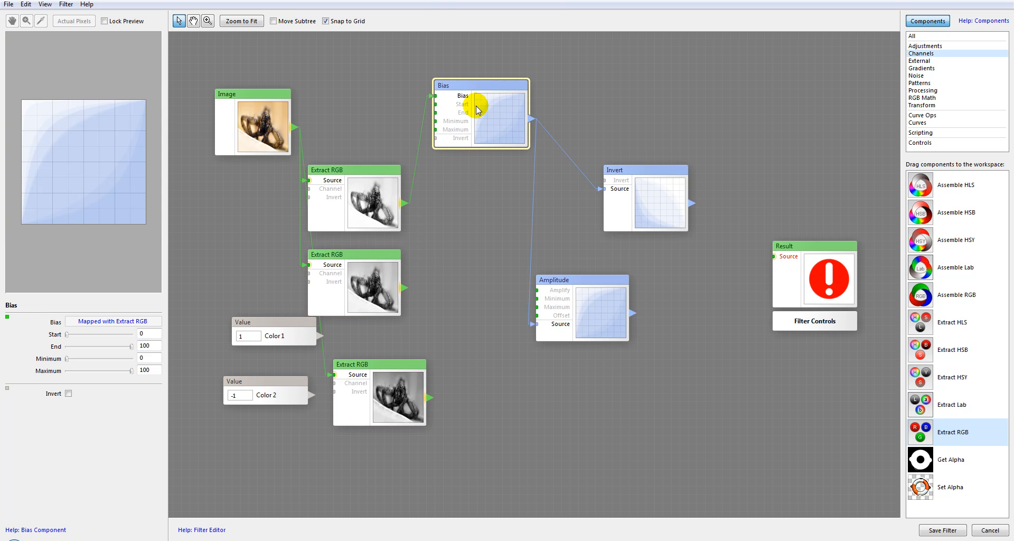
pyautogui.click(478, 210)
pyautogui.moveTo(664, 200); pyautogui.dragTo(656, 139)
pyautogui.press('Delete')
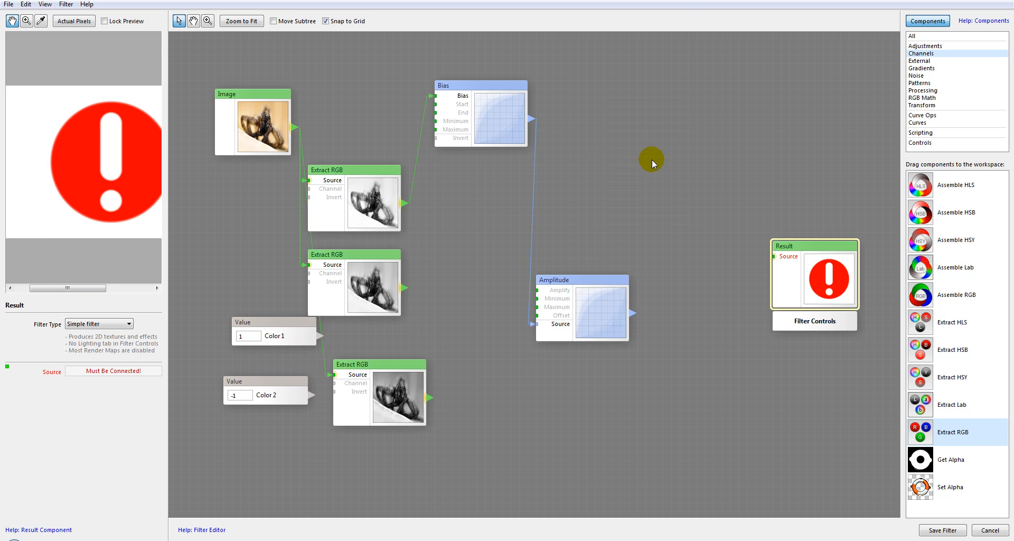
# Step: Duplicate the Bias curve twice and position the copies below the original
pyautogui.click(490, 101)
pyautogui.click(483, 199)
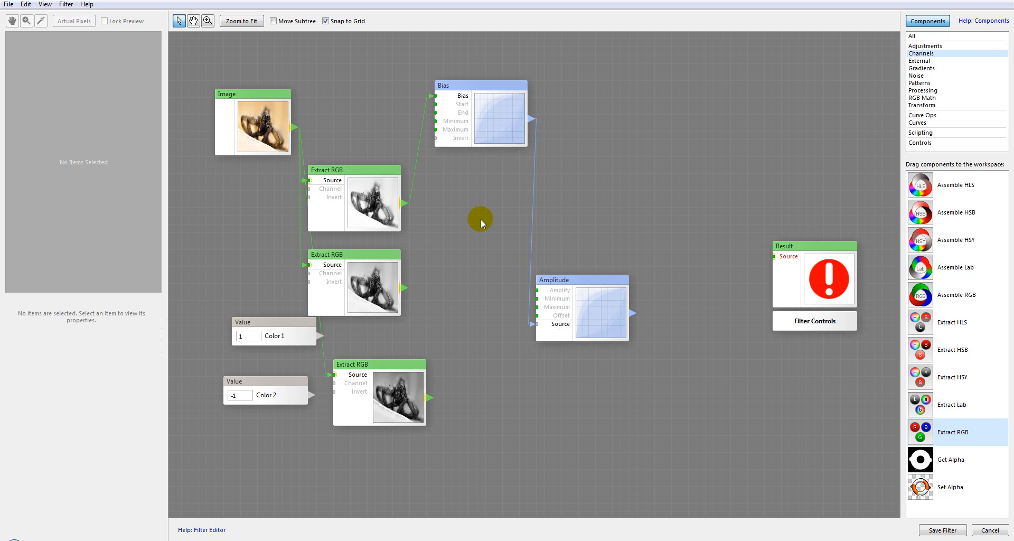
pyautogui.hotkey('ctrl', 'v')
pyautogui.click(482, 397)
pyautogui.hotkey('ctrl', 'v')
pyautogui.moveTo(500, 317); pyautogui.dragTo(485, 220)
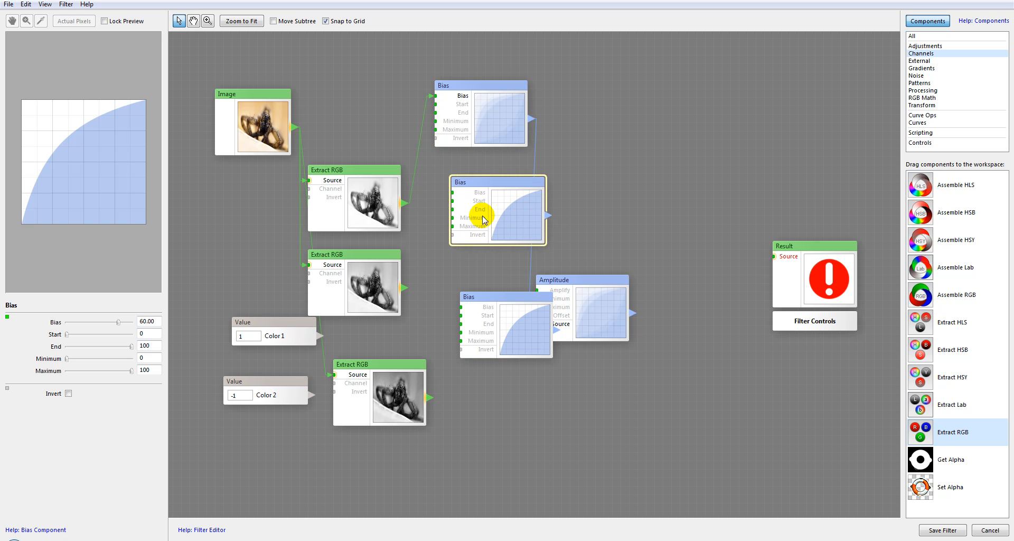
# Step: Connect the G and B Extract RGB outputs to the Bias inputs of the two copied Bias curves
pyautogui.moveTo(404, 289); pyautogui.dragTo(452, 197)
pyautogui.click(444, 370)
pyautogui.moveTo(430, 397); pyautogui.dragTo(484, 357)
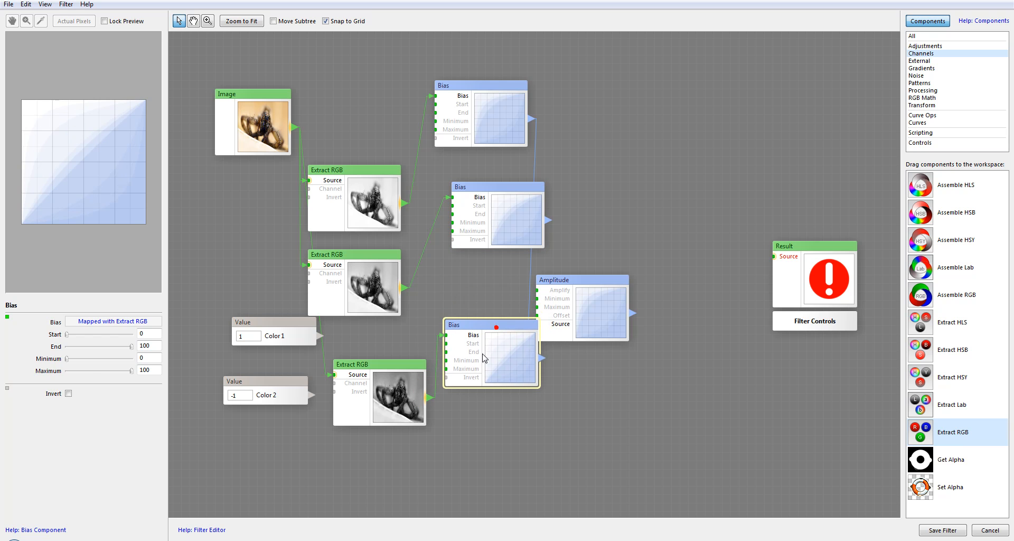
# Step: Line up the three Bias curves in one vertical column and delete the Amplitude component
pyautogui.moveTo(584, 310); pyautogui.dragTo(650, 201)
pyautogui.click(492, 89)
pyautogui.click(506, 237)
pyautogui.moveTo(494, 330); pyautogui.dragTo(501, 304)
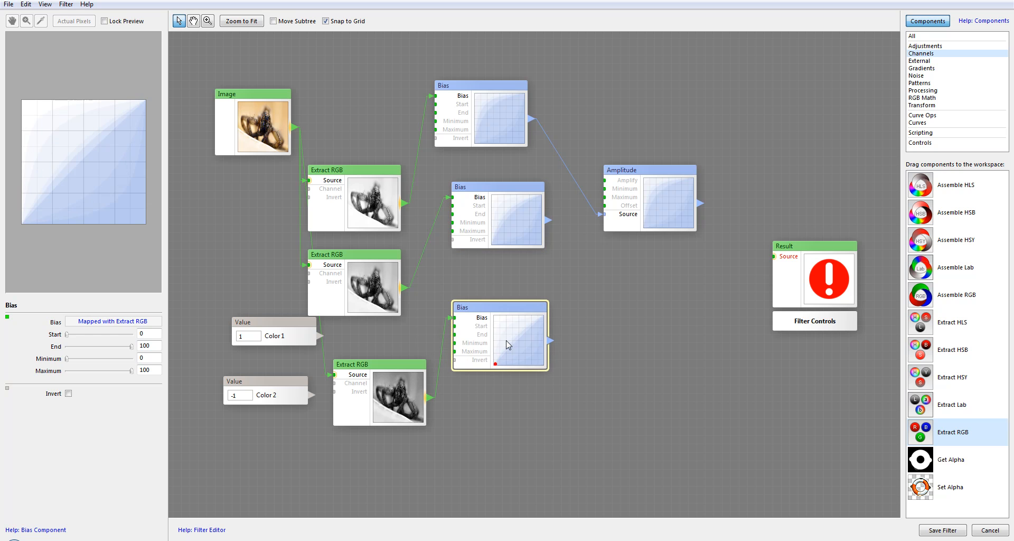
pyautogui.click(496, 216)
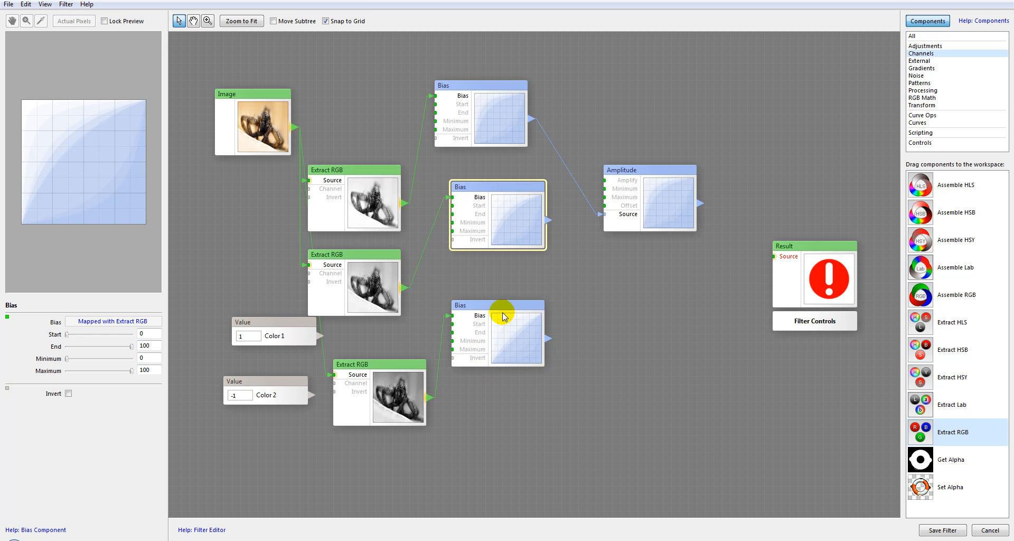
pyautogui.click(641, 212)
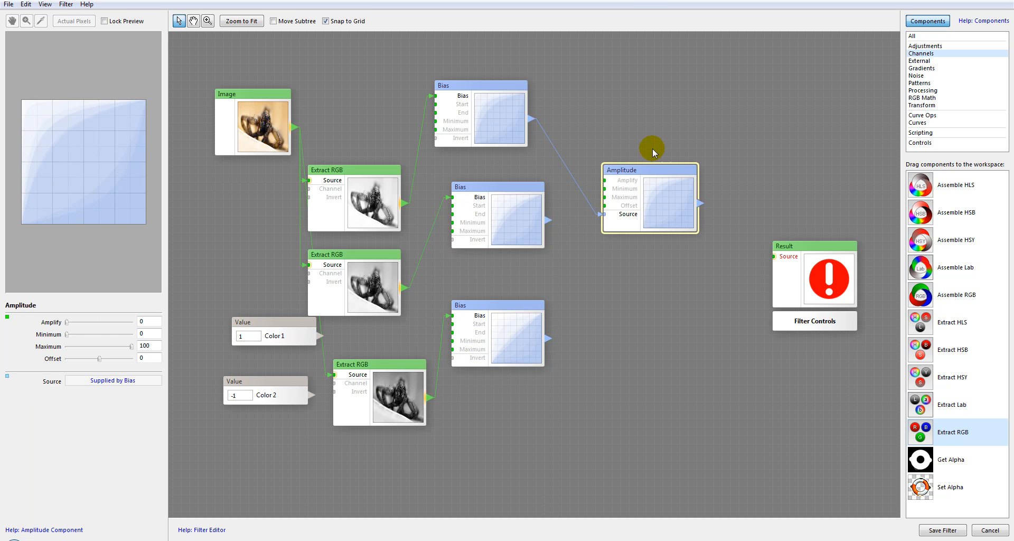
pyautogui.moveTo(480, 114); pyautogui.dragTo(501, 132)
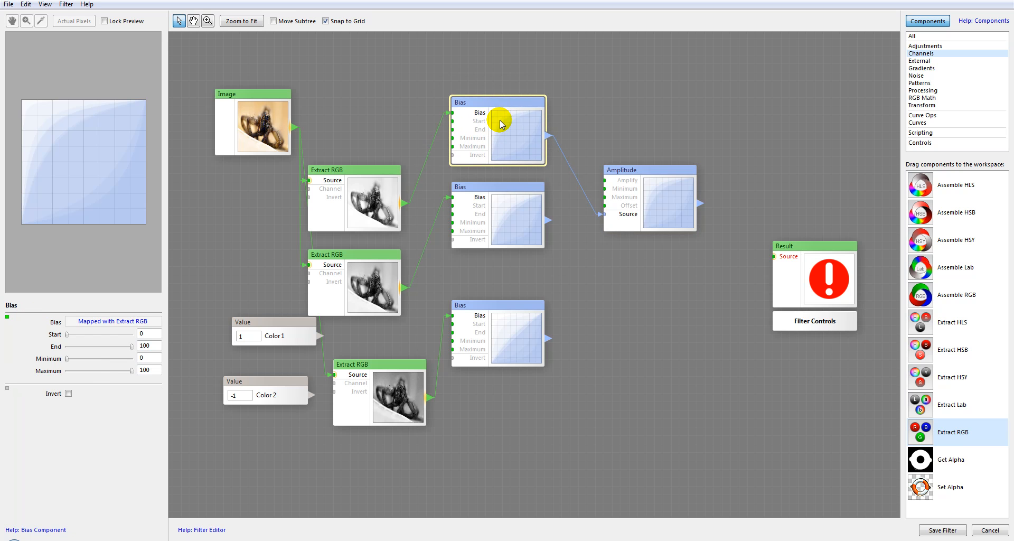
pyautogui.click(650, 186)
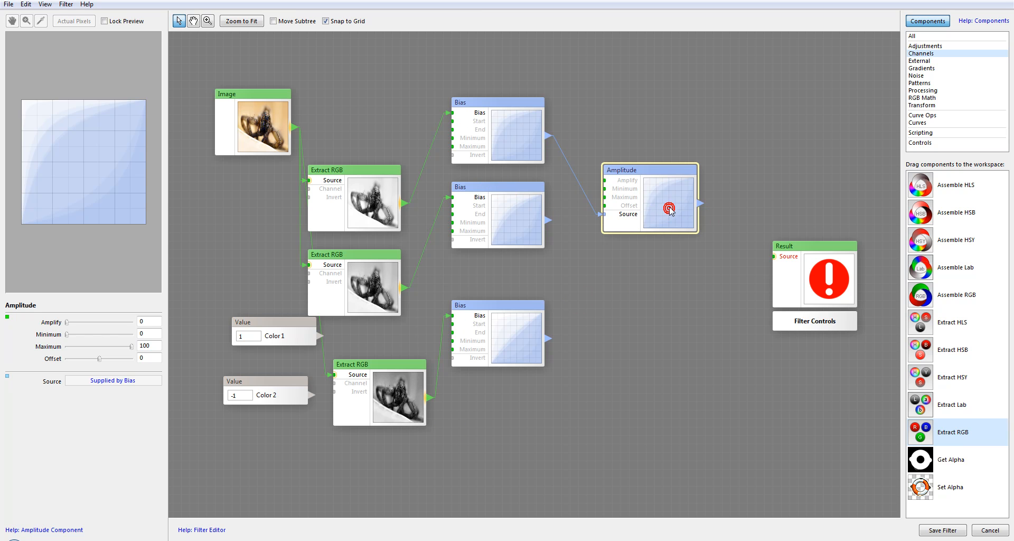
pyautogui.press('Delete')
# Step: Add a Blend curve operation with the top two Bias curves as Source A and Source B, and set its Percentage to 65
pyautogui.click(927, 114)
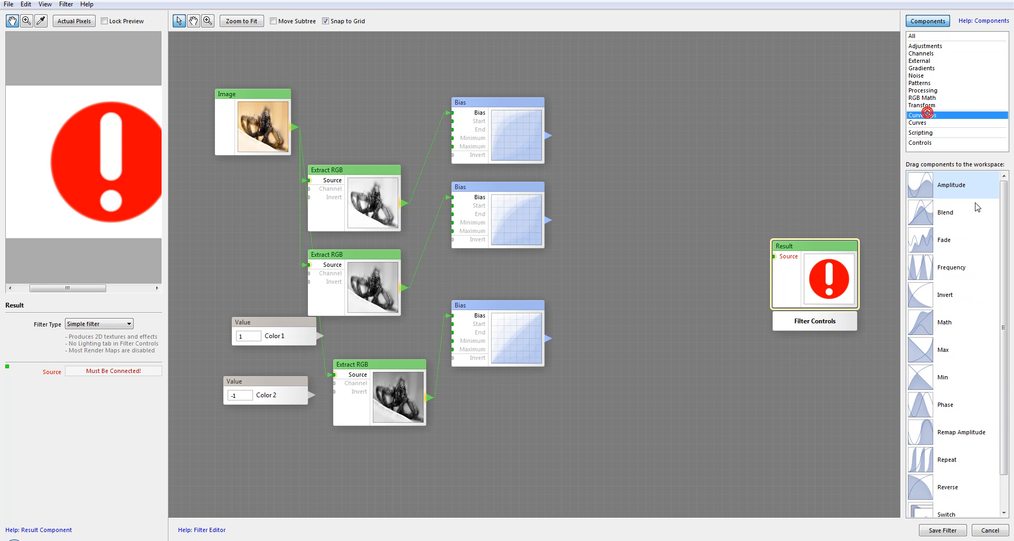
pyautogui.click(920, 207)
pyautogui.moveTo(626, 178); pyautogui.dragTo(627, 179)
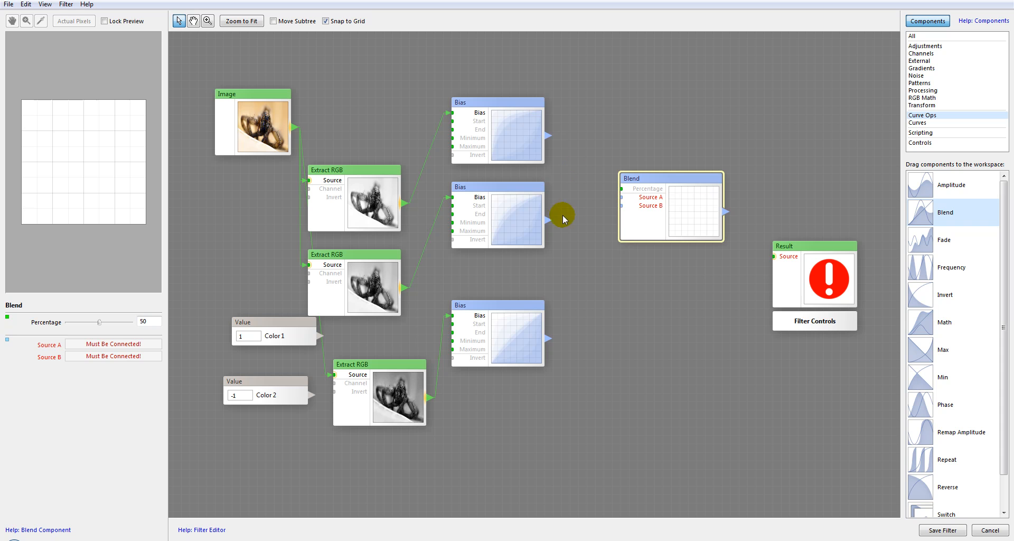
pyautogui.moveTo(571, 179); pyautogui.dragTo(679, 210)
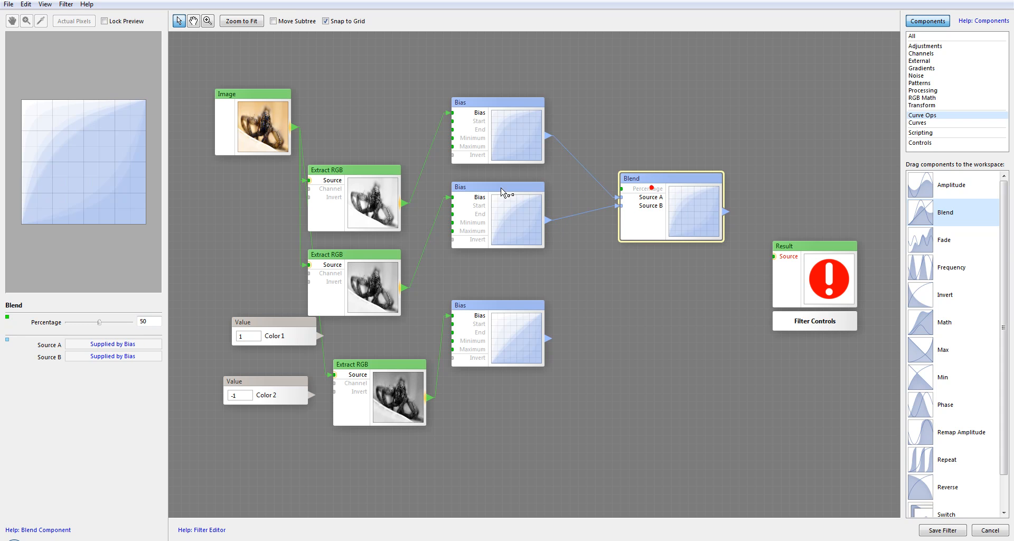
pyautogui.moveTo(88, 323); pyautogui.dragTo(109, 323)
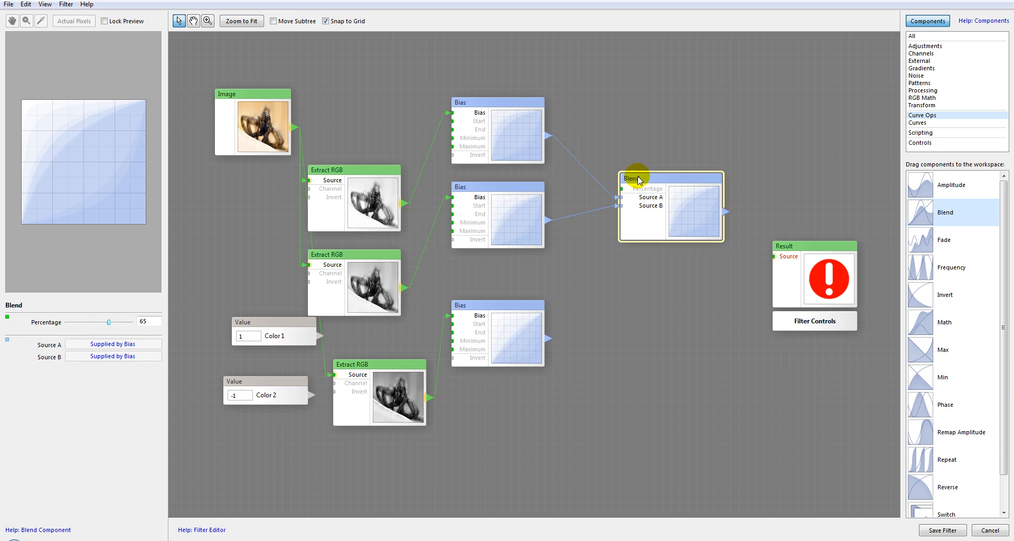
# Step: Place a Fade curve operation above the Blend component and delete it again
pyautogui.click(917, 253)
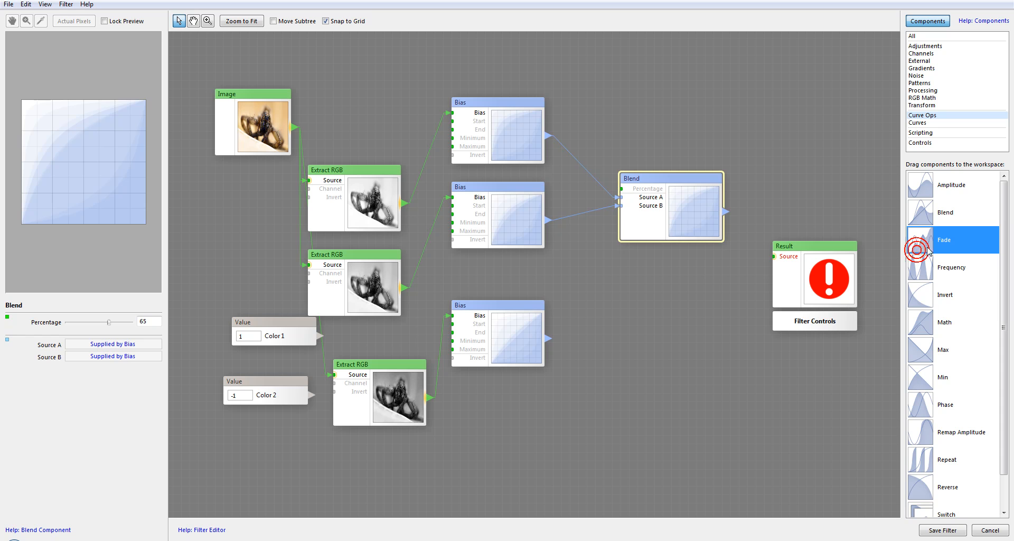
pyautogui.click(633, 93)
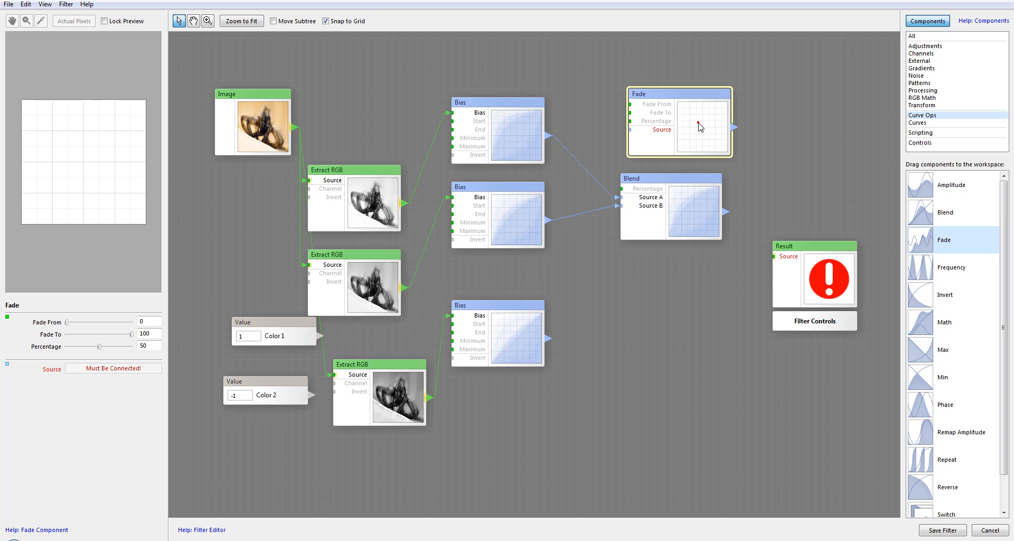
pyautogui.press('Delete')
# Step: Try out a Frequency curve operation with the top Bias curve as its Source, and delete it again
pyautogui.click(921, 271)
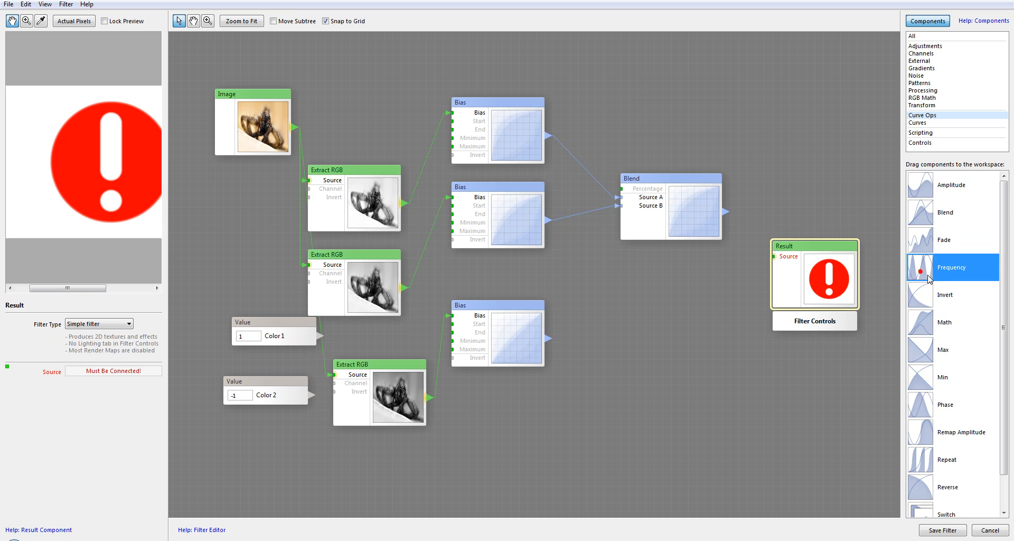
pyautogui.moveTo(715, 121); pyautogui.dragTo(699, 99)
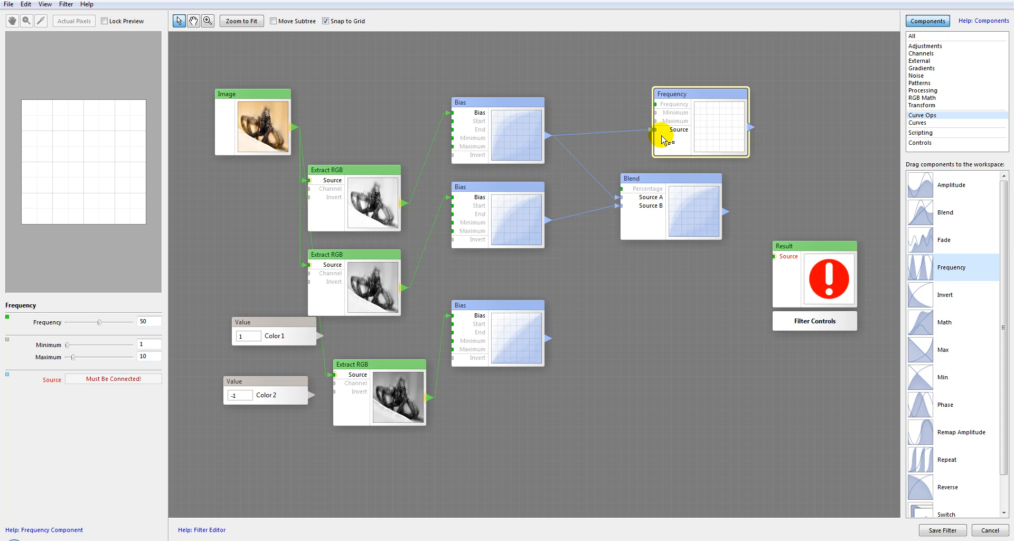
pyautogui.moveTo(663, 140); pyautogui.dragTo(664, 142)
pyautogui.moveTo(99, 322); pyautogui.dragTo(72, 357)
pyautogui.click(450, 68)
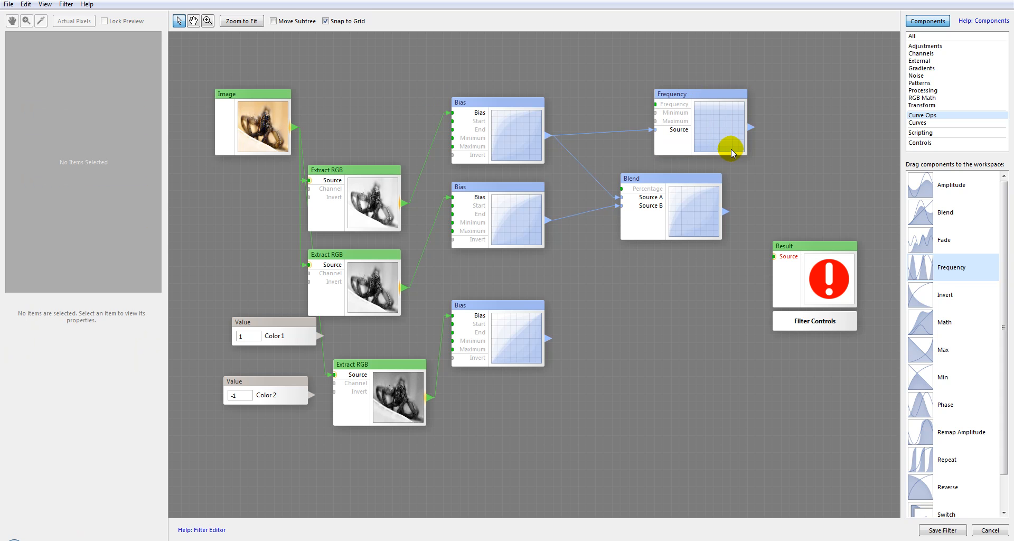
pyautogui.click(717, 119)
pyautogui.press('Delete')
# Step: Place a Math curve operation above the Blend, review its Operation choices, and delete the component
pyautogui.click(922, 294)
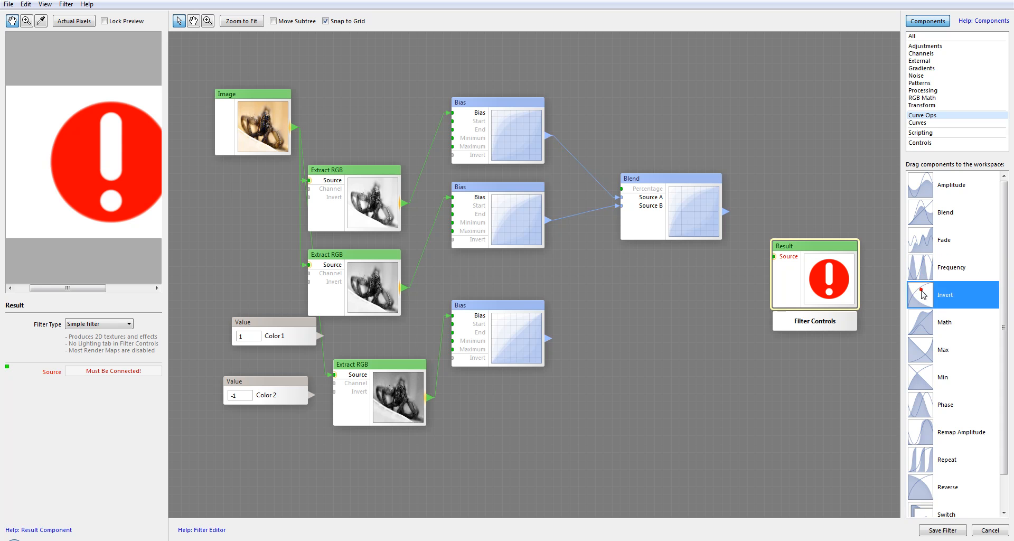
pyautogui.click(925, 324)
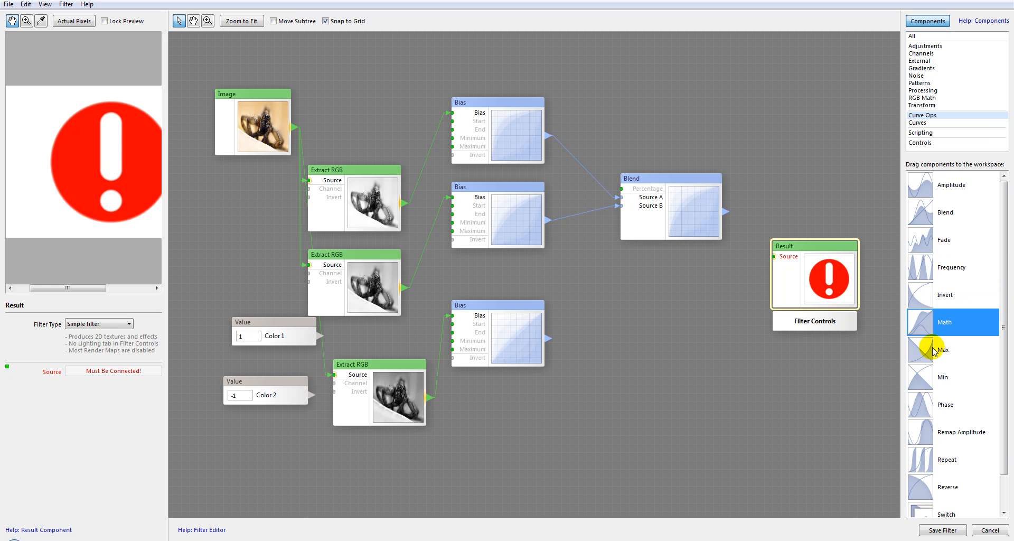
pyautogui.moveTo(633, 79); pyautogui.dragTo(635, 81)
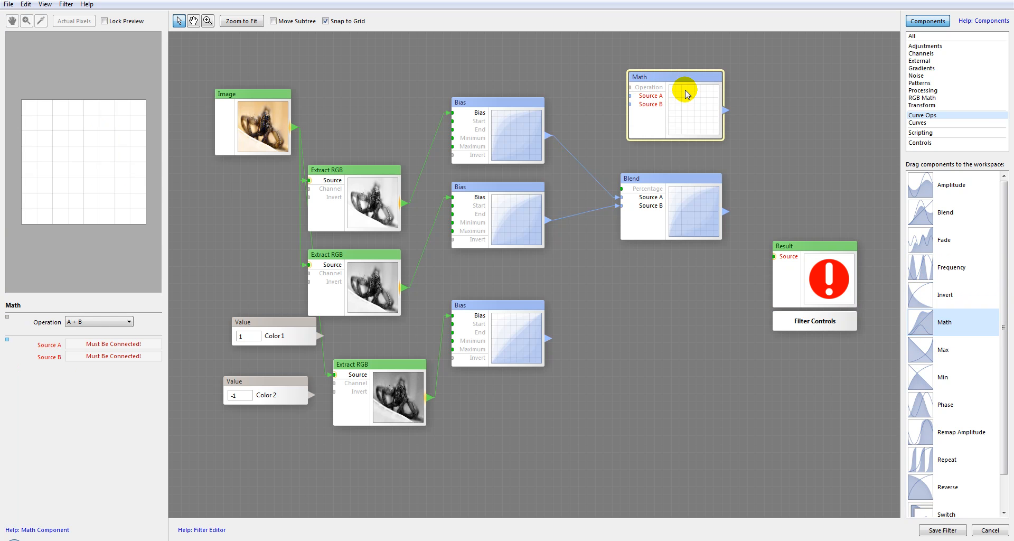
pyautogui.click(112, 322)
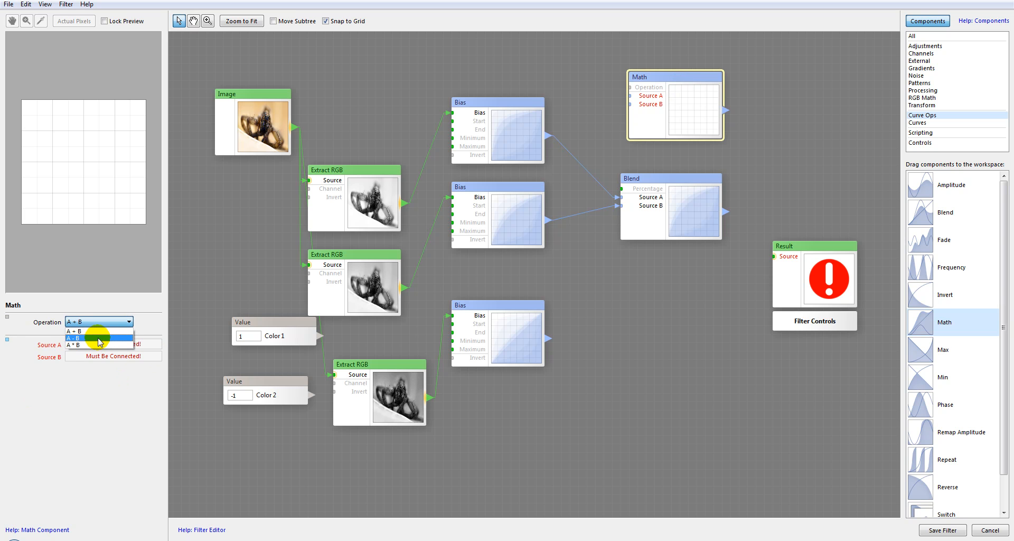
pyautogui.click(123, 313)
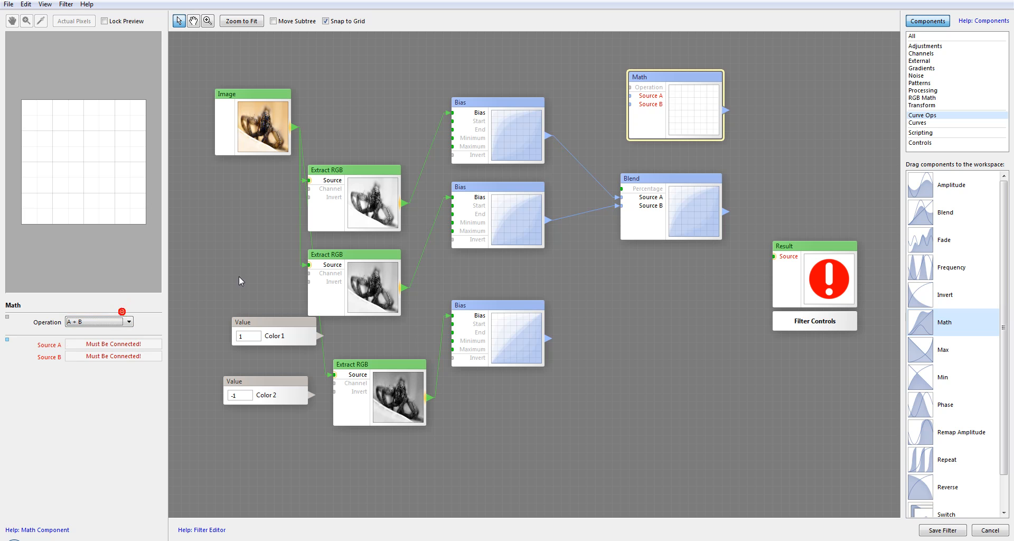
pyautogui.press('Delete')
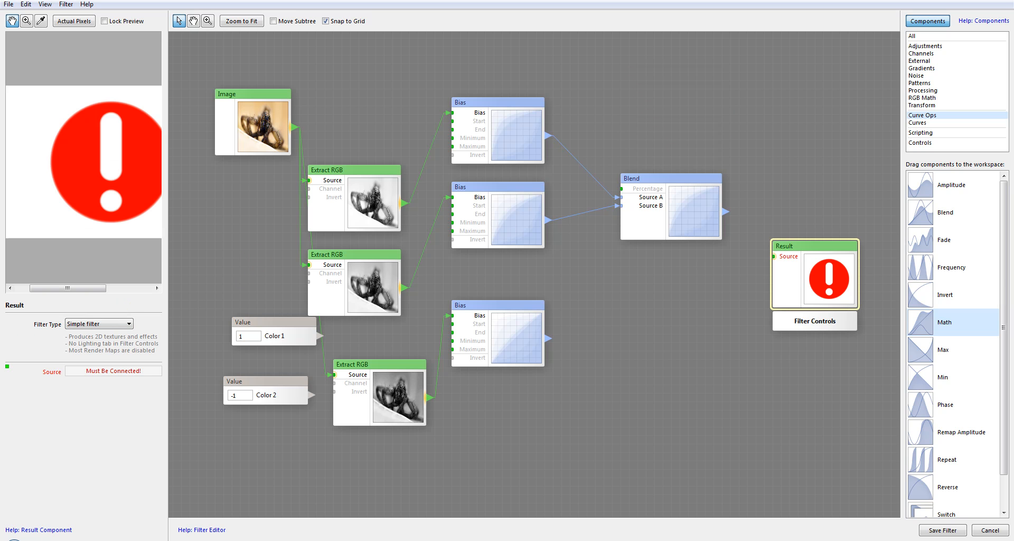
# Step: Place a Phase curve operation beside the lowest Bias curve and delete it again
pyautogui.click(918, 348)
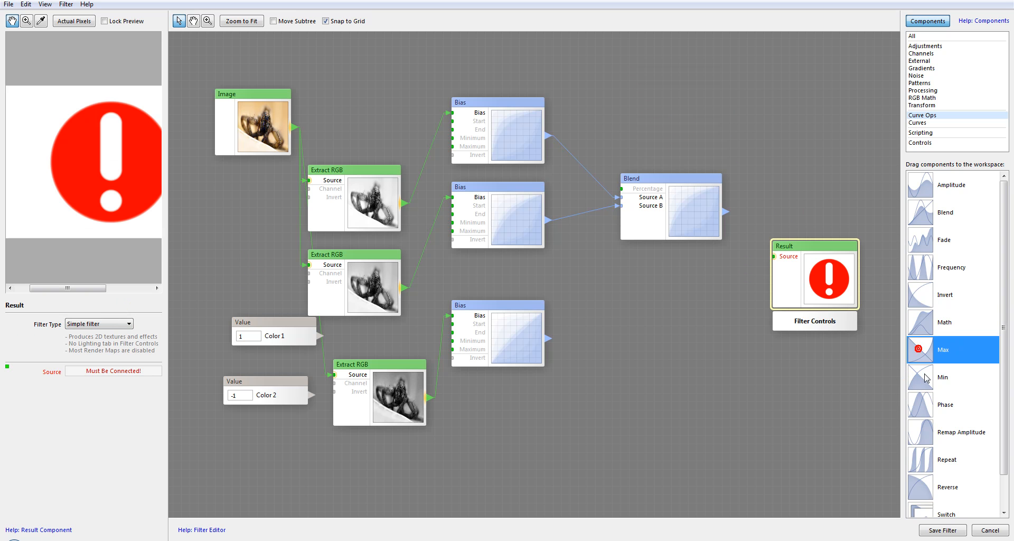
pyautogui.click(925, 386)
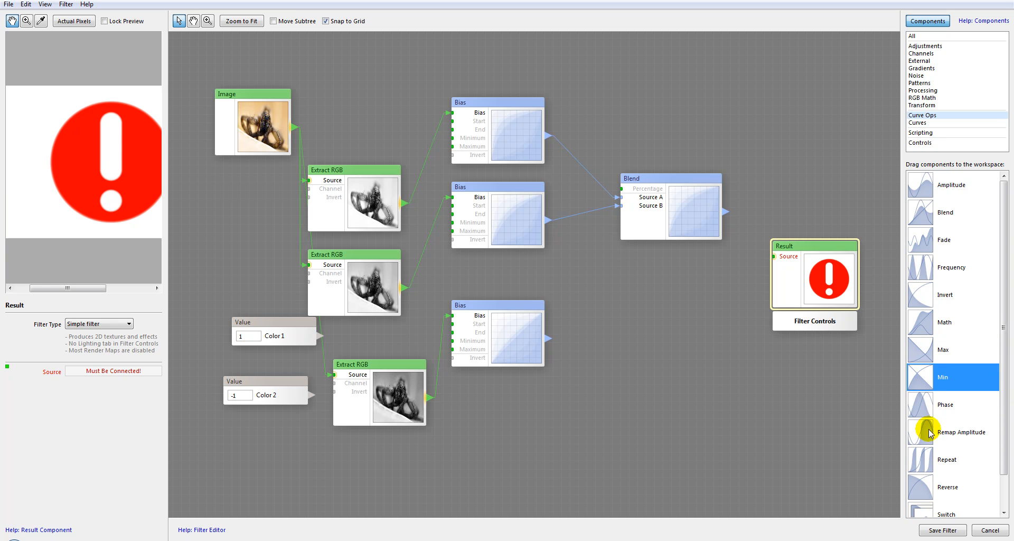
pyautogui.click(919, 404)
pyautogui.moveTo(826, 382); pyautogui.dragTo(626, 327)
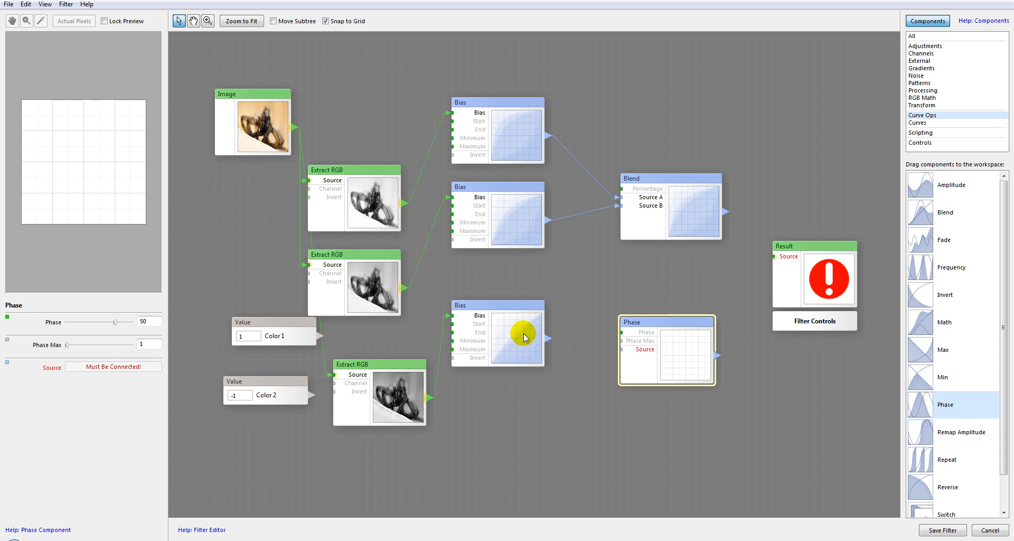
pyautogui.press('Delete')
# Step: Look over Remap Amplitude, Repeat and Reverse, and place a Switch component below the Blend before deleting it
pyautogui.click(911, 412)
pyautogui.click(933, 425)
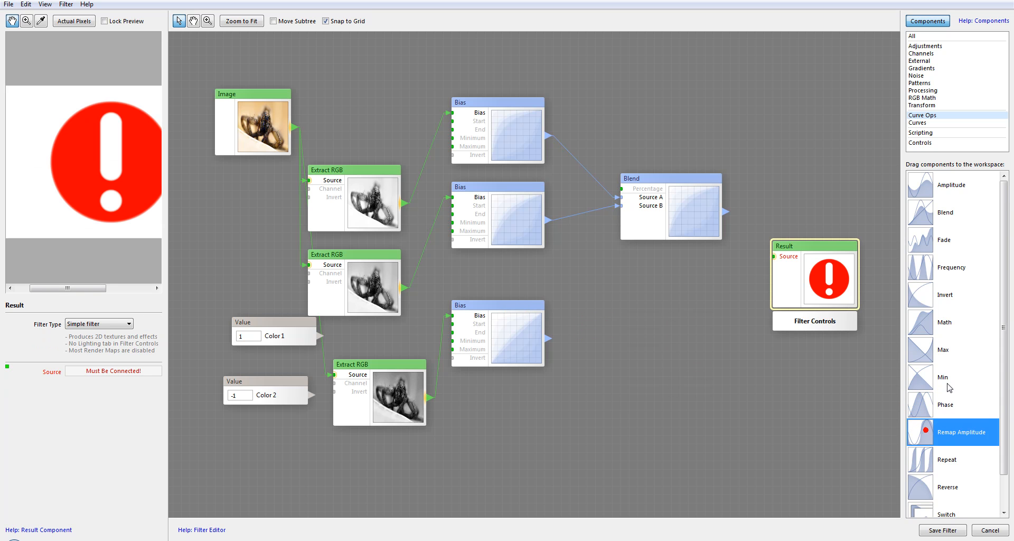
pyautogui.scroll(-1, 932, 420)
pyautogui.click(925, 425)
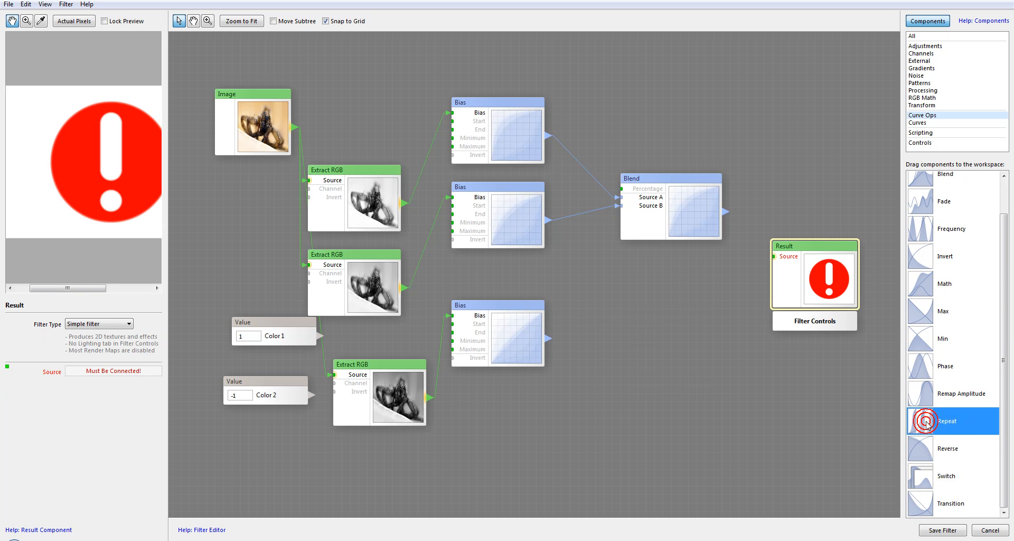
pyautogui.click(928, 454)
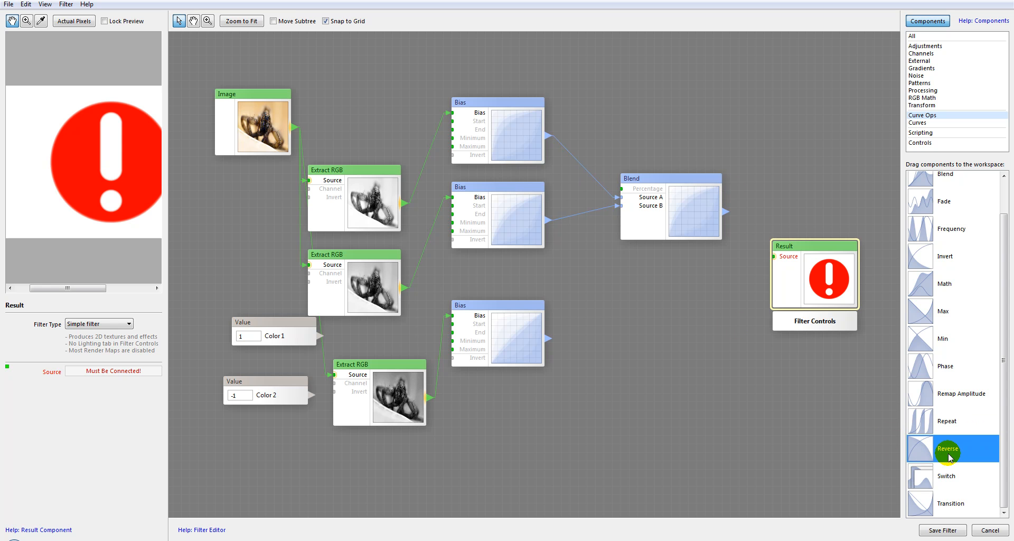
pyautogui.click(930, 484)
pyautogui.moveTo(659, 352); pyautogui.dragTo(681, 339)
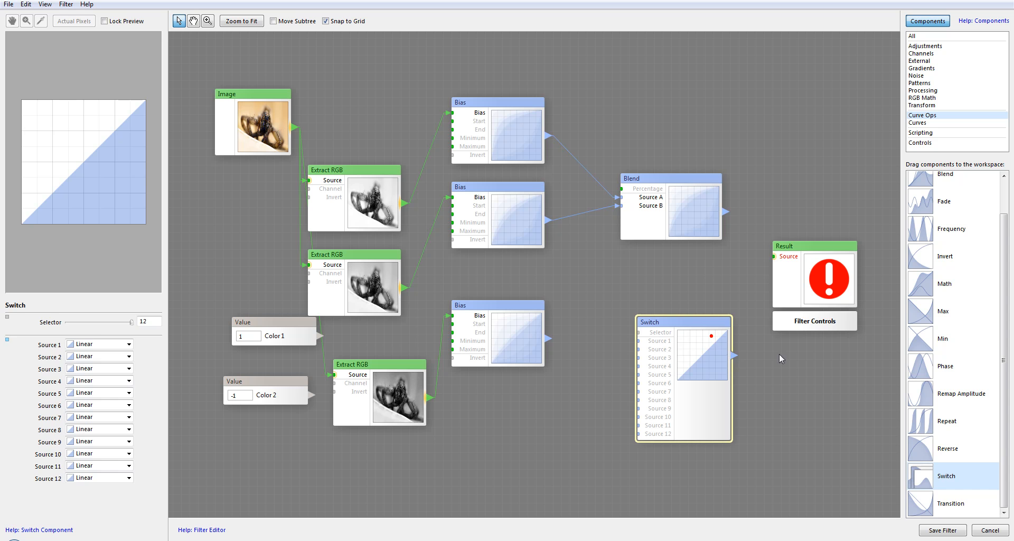
pyautogui.press('Delete')
# Step: Place a Transition curve operation below the Blend component and delete it again
pyautogui.click(923, 503)
pyautogui.moveTo(713, 386); pyautogui.dragTo(686, 329)
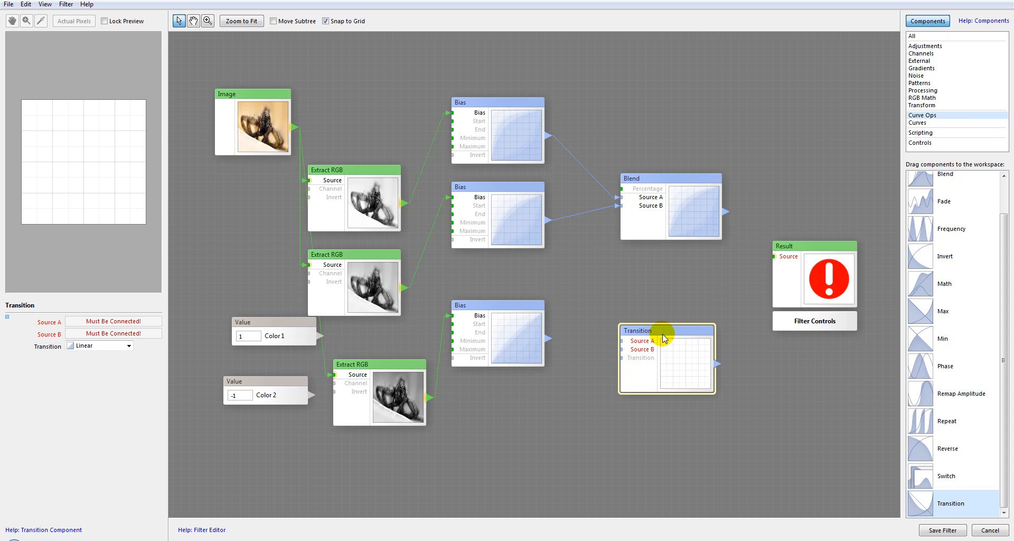
pyautogui.press('Delete')
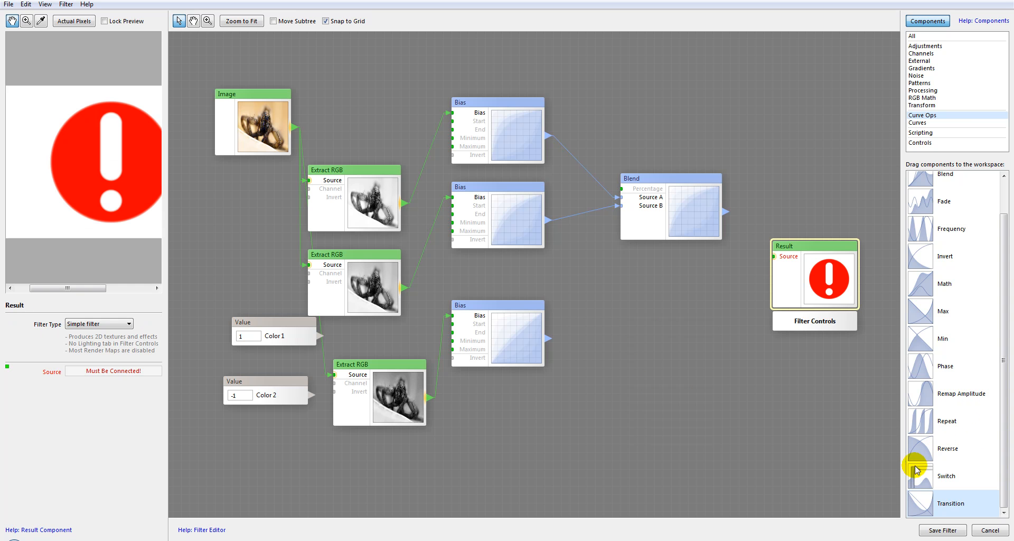
pyautogui.scroll(2, 1001, 281)
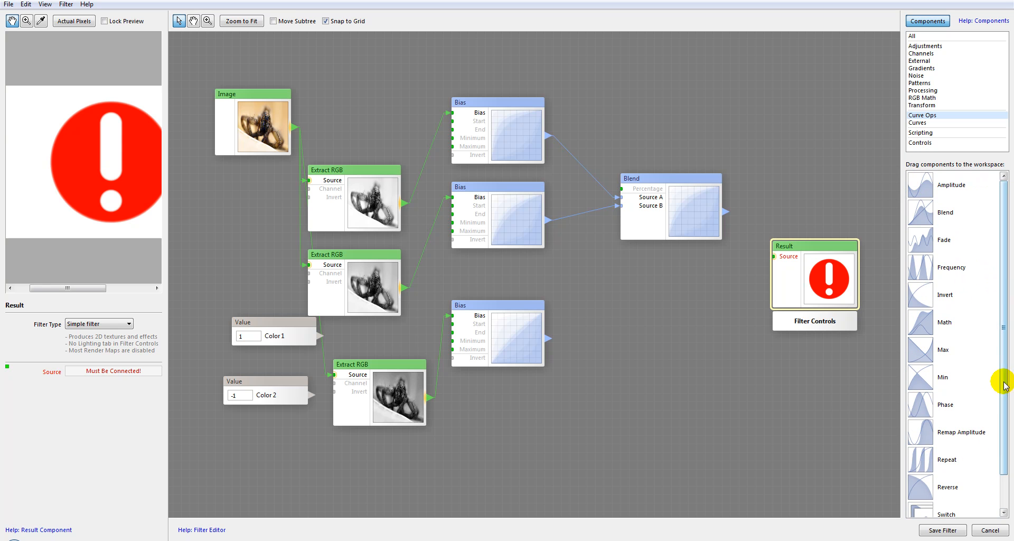
pyautogui.moveTo(1003, 380); pyautogui.dragTo(1006, 459)
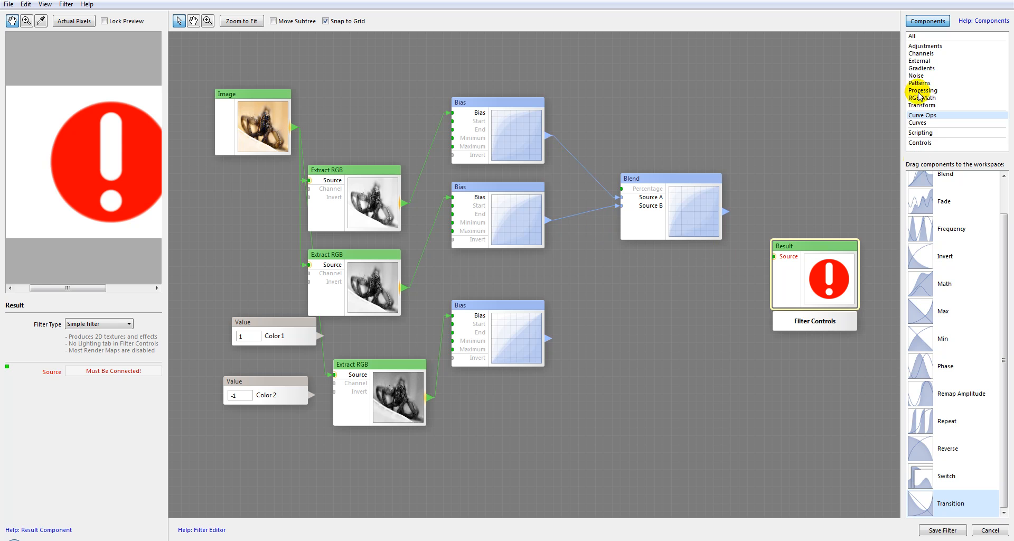
pyautogui.click(920, 123)
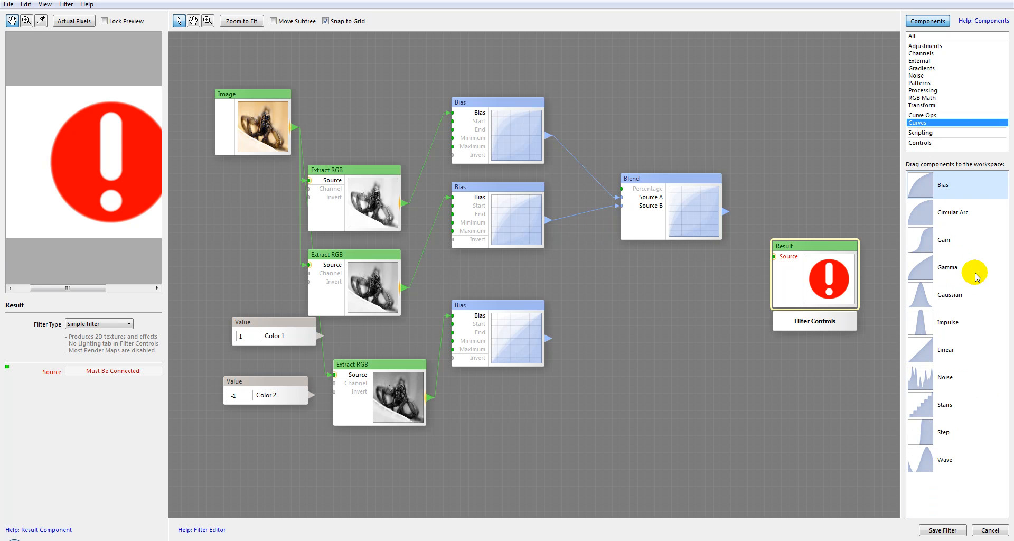
pyautogui.click(936, 116)
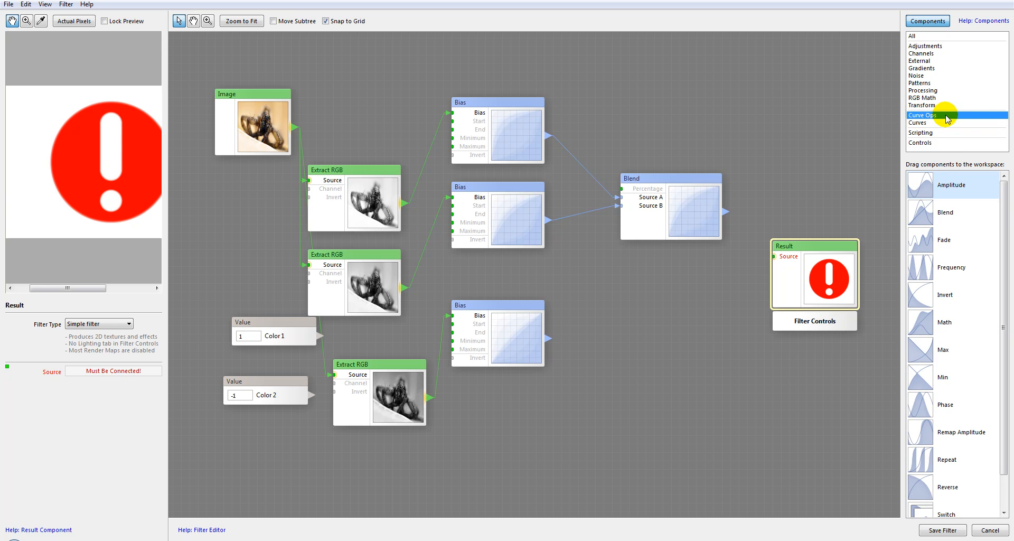
# Step: Add a separate Bias curve from the Curves category below the others and set its Bias to -18
pyautogui.click(917, 123)
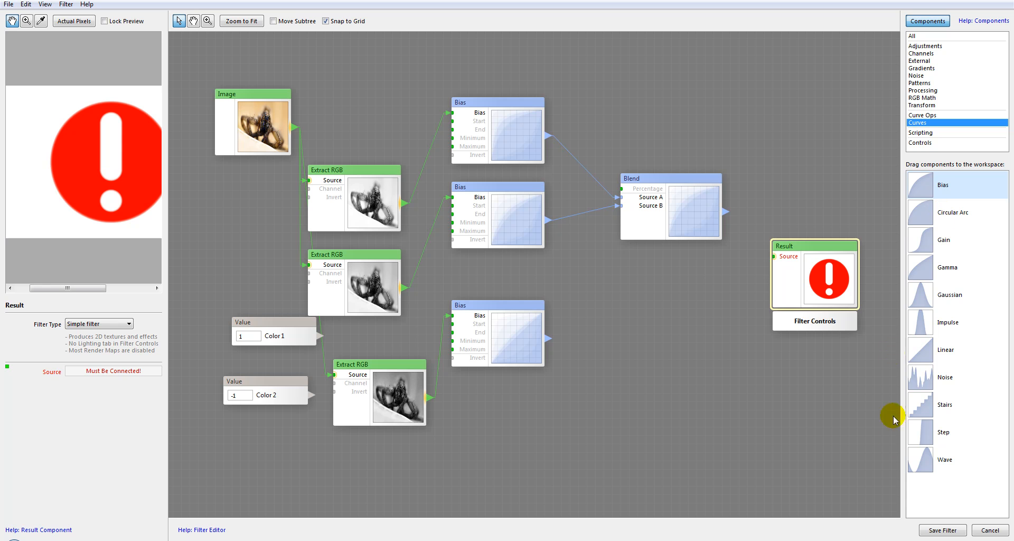
pyautogui.moveTo(921, 182); pyautogui.dragTo(625, 400)
pyautogui.moveTo(118, 322); pyautogui.dragTo(93, 325)
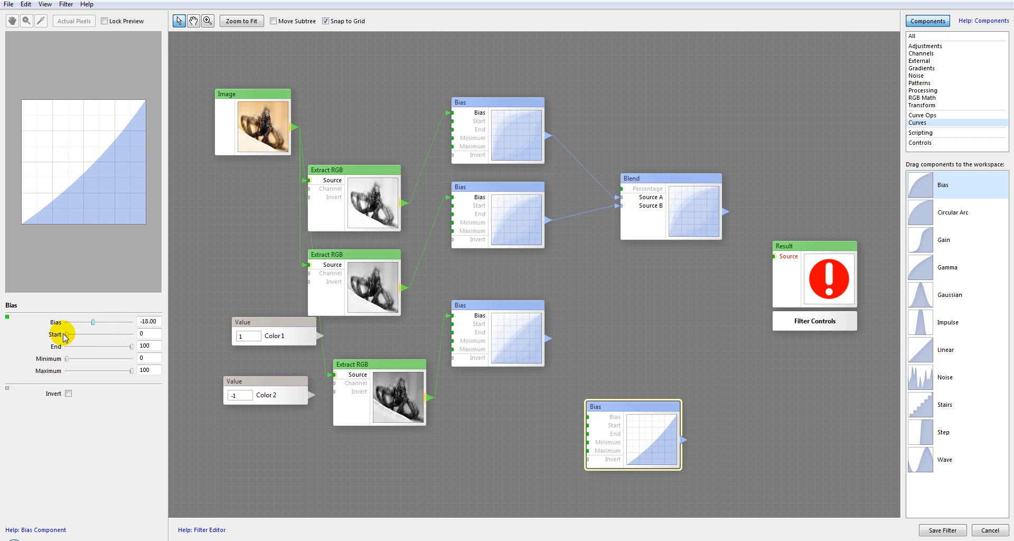
# Step: Try the separate Bias curve's Start and End controls, and set its Minimum to 37 and Maximum to 50
pyautogui.moveTo(66, 334); pyautogui.dragTo(40, 329)
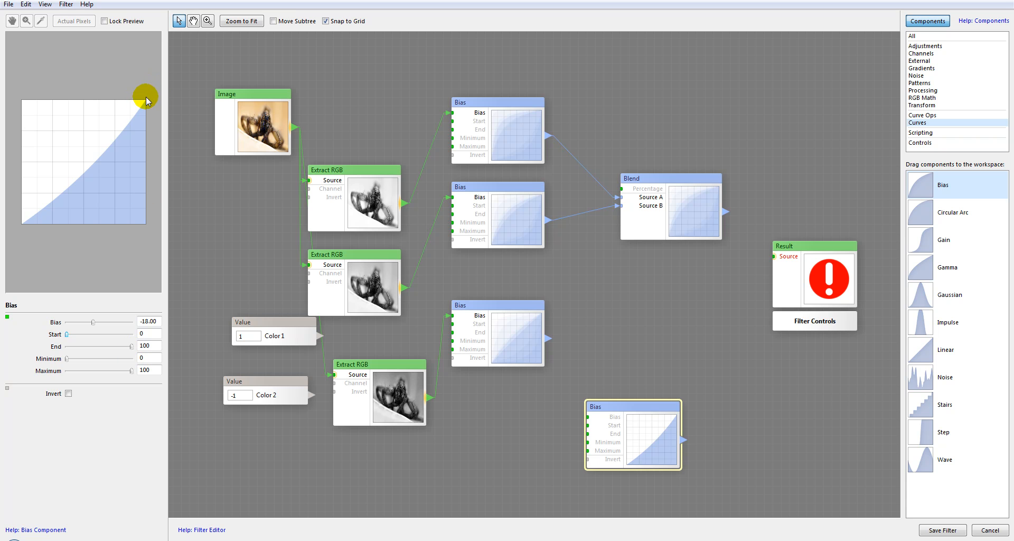
pyautogui.moveTo(131, 346); pyautogui.dragTo(170, 346)
pyautogui.moveTo(79, 361)
pyautogui.mouseDown()
pyautogui.moveTo(109, 358)
pyautogui.moveTo(91, 359)
pyautogui.mouseUp()
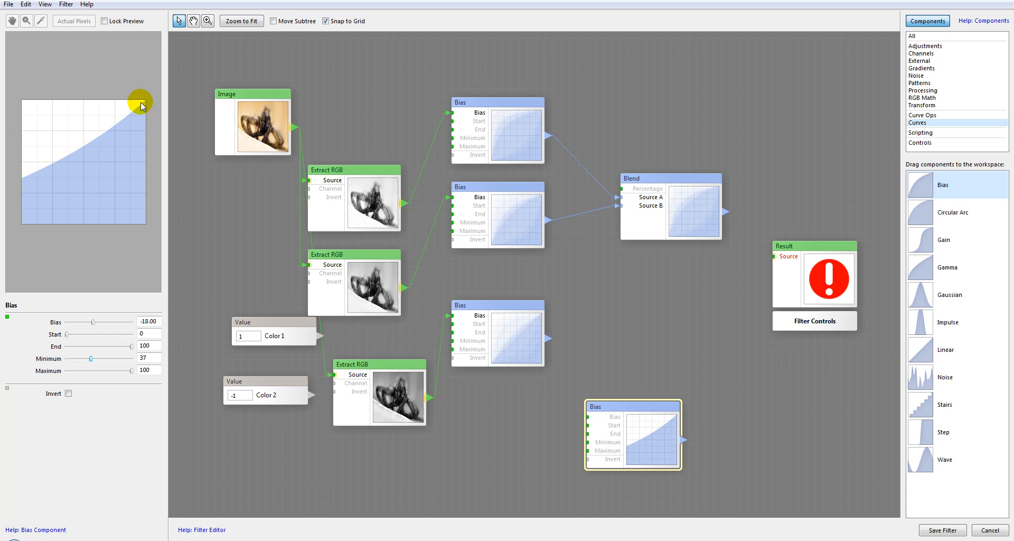
pyautogui.moveTo(131, 372); pyautogui.dragTo(101, 372)
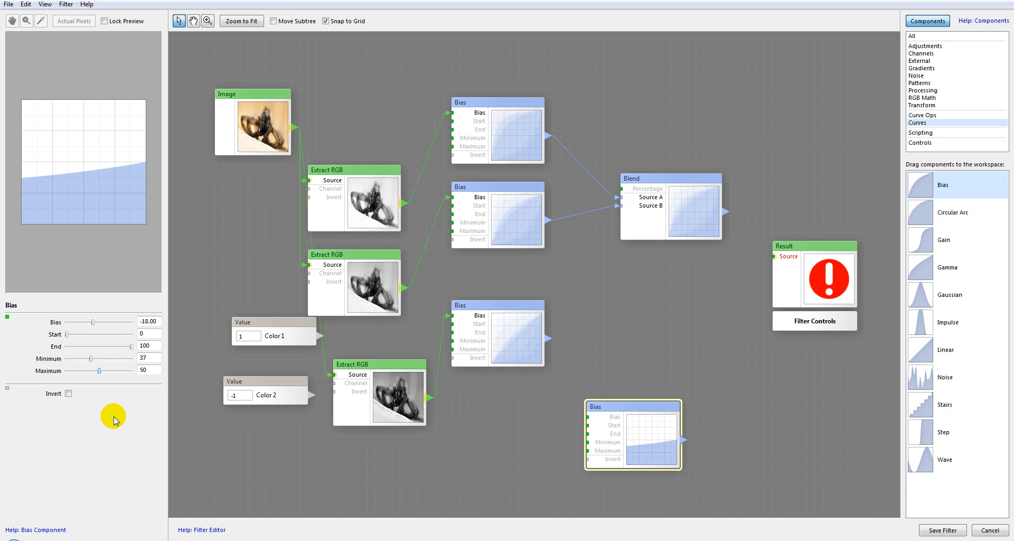
# Step: Toggle Invert on and off for the separate Bias curve and remove that component from the workspace
pyautogui.click(69, 394)
pyautogui.click(69, 393)
pyautogui.click(69, 393)
pyautogui.click(69, 394)
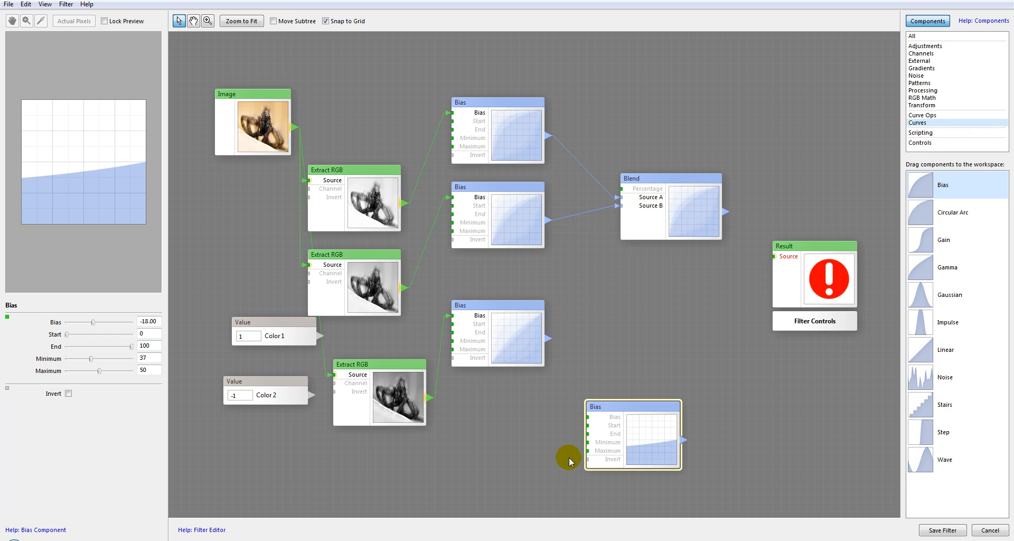
pyautogui.moveTo(649, 408); pyautogui.dragTo(980, 244)
# Step: Place a Circular Arc curve component beside the lowest Bias curve, below the Blend component
pyautogui.click(911, 221)
pyautogui.click(570, 328)
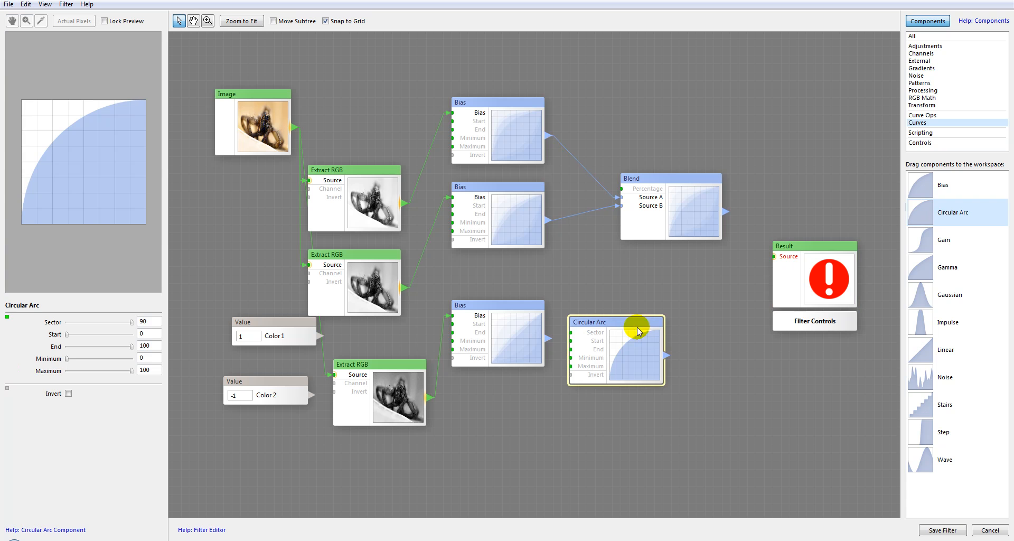
pyautogui.moveTo(634, 323); pyautogui.dragTo(661, 318)
# Step: Set the Circular Arc's Sector to 63 and delete the component
pyautogui.click(90, 319)
pyautogui.click(57, 208)
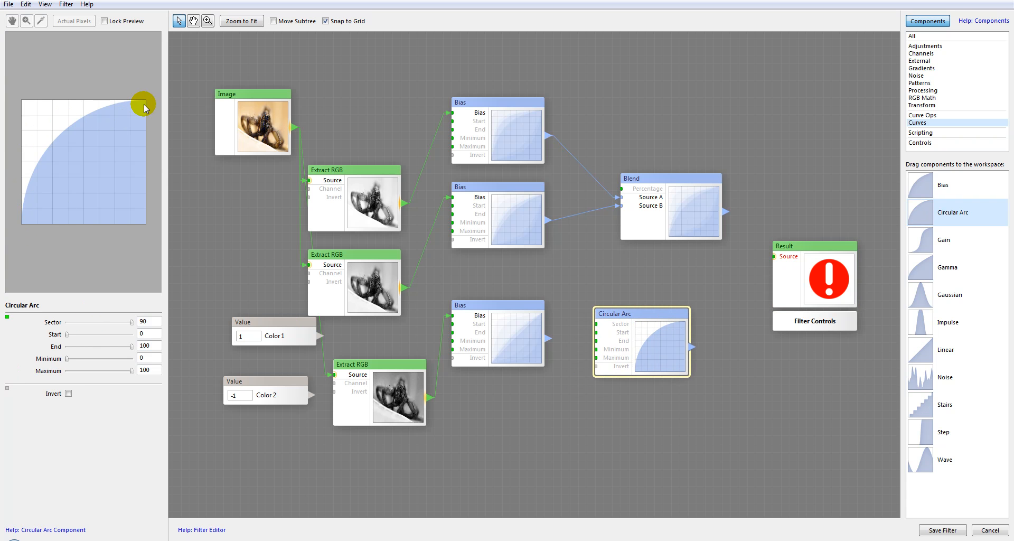
pyautogui.moveTo(132, 323)
pyautogui.mouseDown()
pyautogui.moveTo(101, 323)
pyautogui.moveTo(124, 332)
pyautogui.mouseUp()
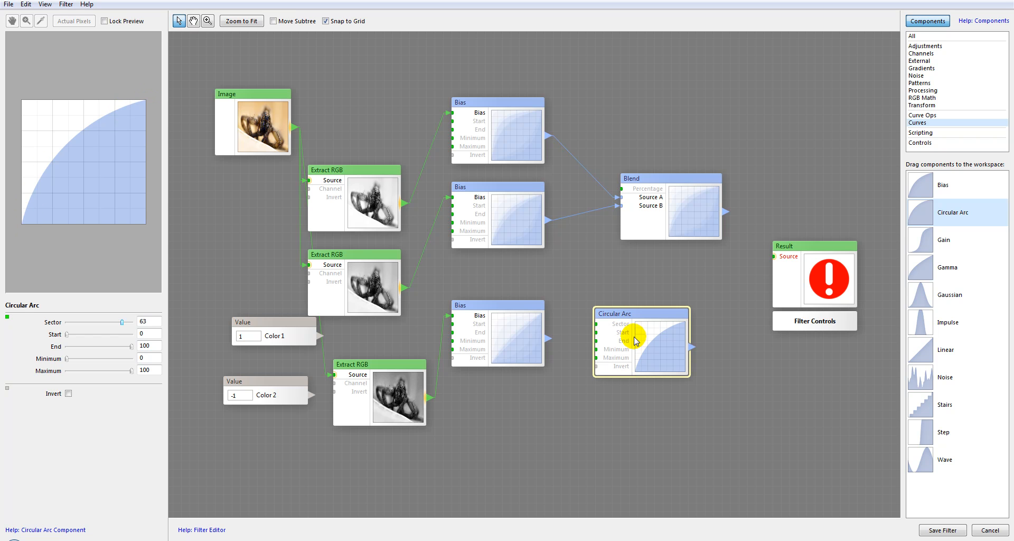
pyautogui.press('Delete')
# Step: Try out a Gain curve below the Blend component, ending with Gain at 18, and delete it again
pyautogui.click(929, 242)
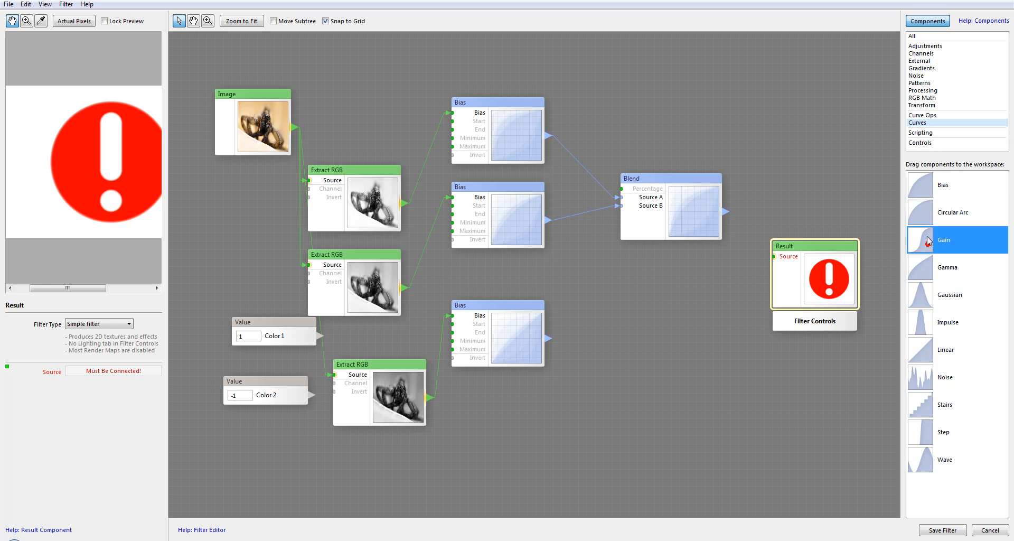
pyautogui.moveTo(625, 317); pyautogui.dragTo(625, 317)
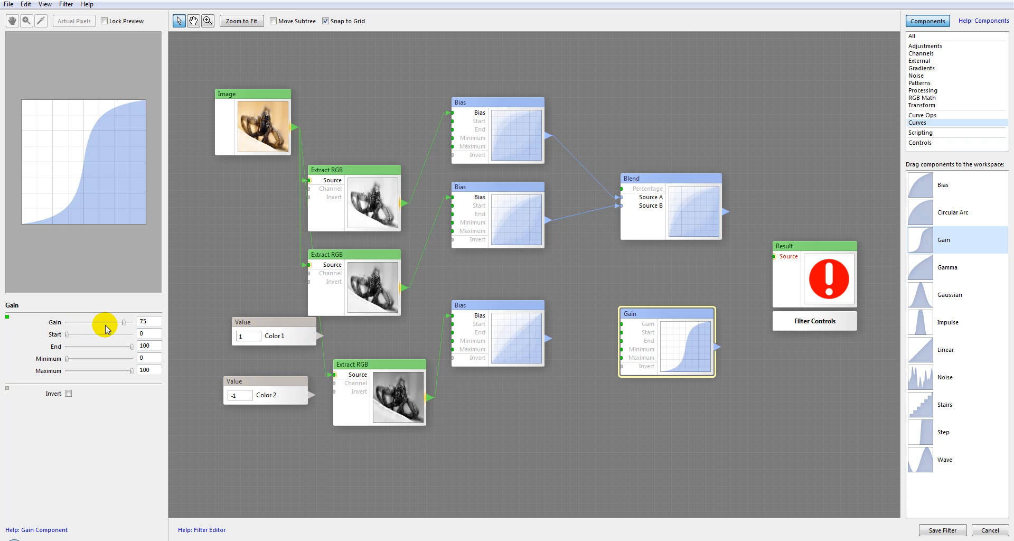
pyautogui.moveTo(117, 323); pyautogui.dragTo(86, 322)
pyautogui.moveTo(86, 322); pyautogui.dragTo(49, 333)
pyautogui.moveTo(121, 322)
pyautogui.mouseDown()
pyautogui.moveTo(68, 317)
pyautogui.moveTo(105, 322)
pyautogui.mouseUp()
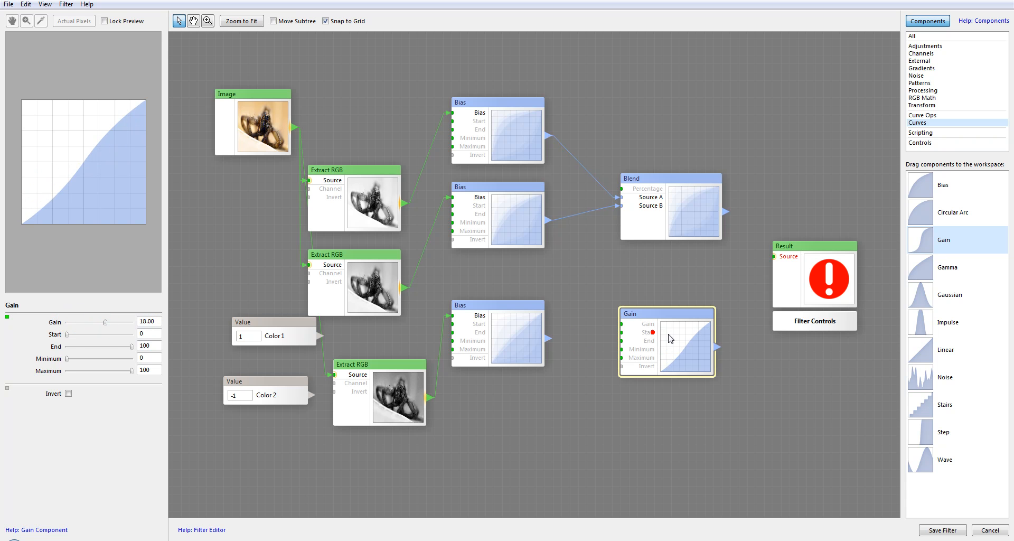
pyautogui.press('Delete')
# Step: Try out a Gamma curve beside the lowest Bias curve with Gamma at -46 and -26, and delete it again
pyautogui.moveTo(921, 267); pyautogui.dragTo(632, 333)
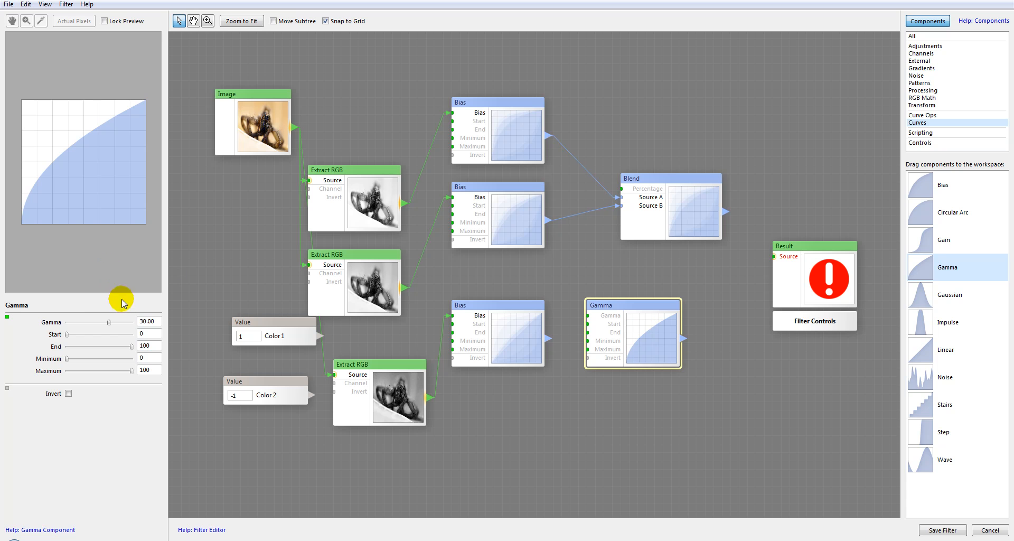
pyautogui.moveTo(109, 326); pyautogui.dragTo(84, 323)
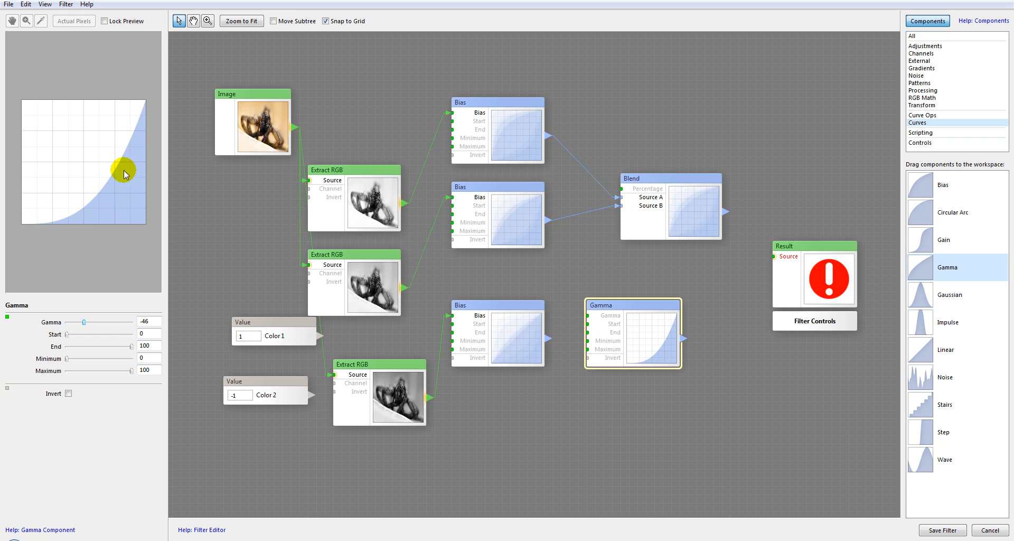
pyautogui.moveTo(84, 322)
pyautogui.mouseDown()
pyautogui.moveTo(99, 323)
pyautogui.moveTo(91, 322)
pyautogui.mouseUp()
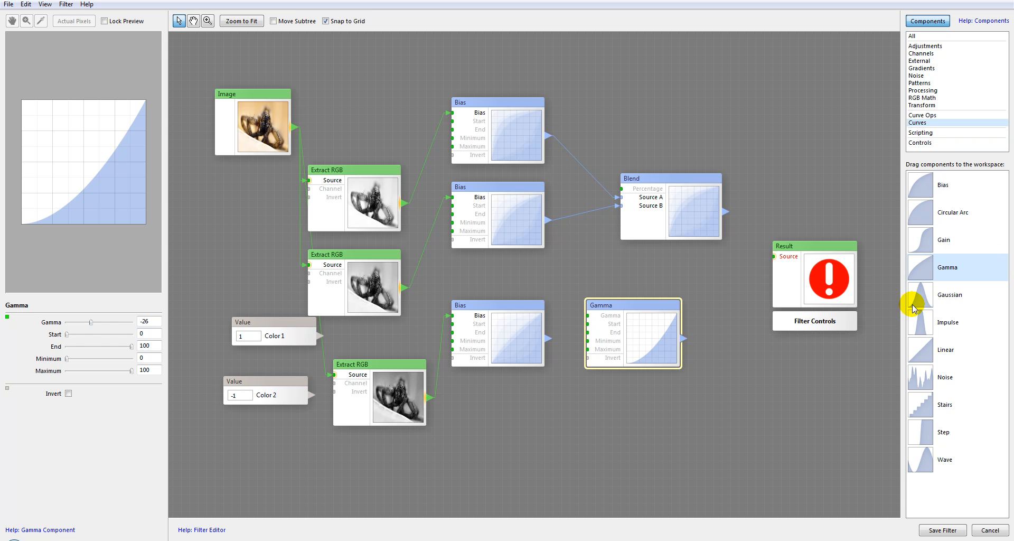
pyautogui.press('Delete')
# Step: Try out a Gaussian curve below the Blend component with Width 75, Minimum 37 and Maximum 46, and remove it again
pyautogui.moveTo(922, 299); pyautogui.dragTo(663, 317)
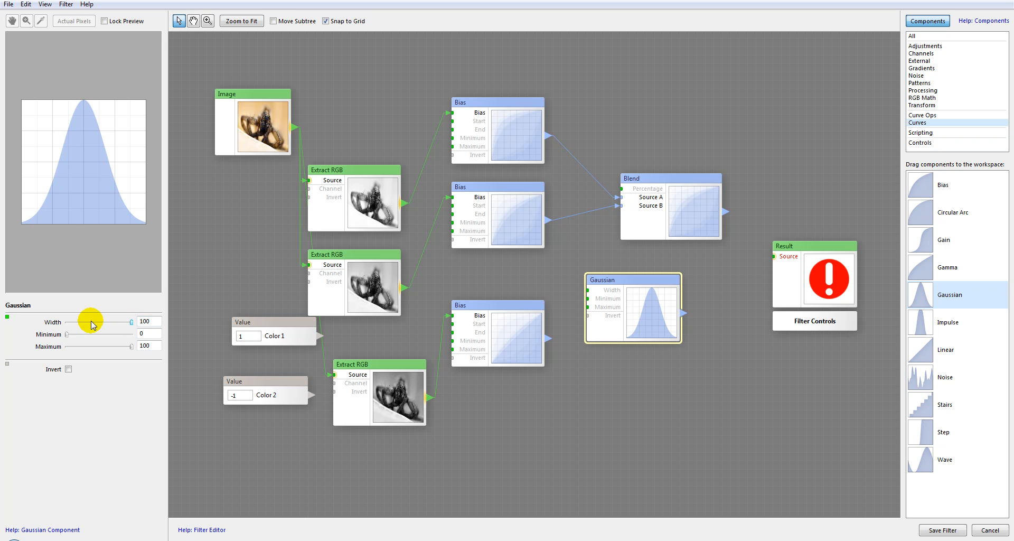
pyautogui.moveTo(126, 323); pyautogui.dragTo(97, 347)
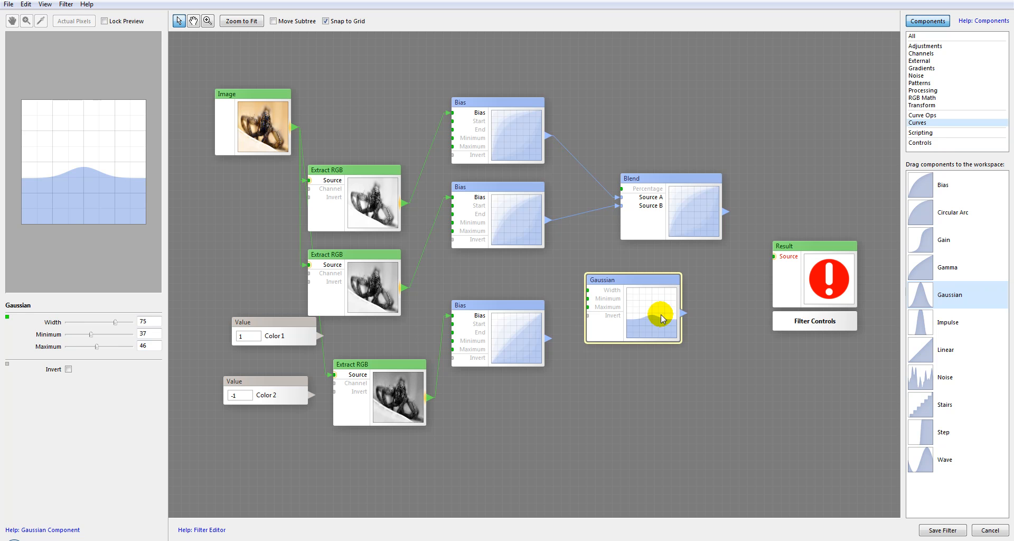
pyautogui.moveTo(661, 319); pyautogui.dragTo(1009, 296)
# Step: Place an Impulse curve component below the Blend component and delete it again
pyautogui.click(918, 333)
pyautogui.moveTo(649, 325); pyautogui.dragTo(686, 302)
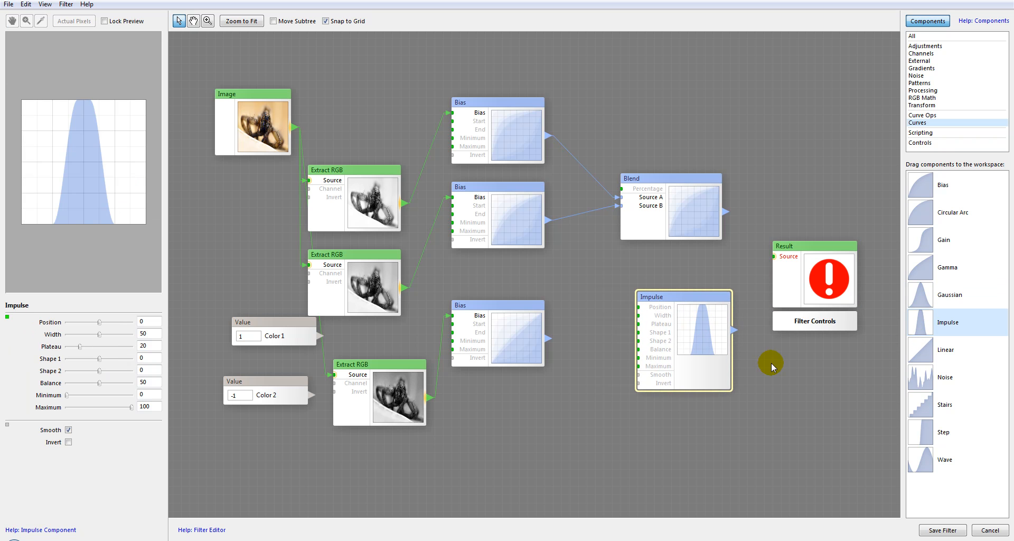
pyautogui.press('Delete')
# Step: Place a Linear curve component below the Blend component and delete it again
pyautogui.moveTo(920, 353); pyautogui.dragTo(915, 354)
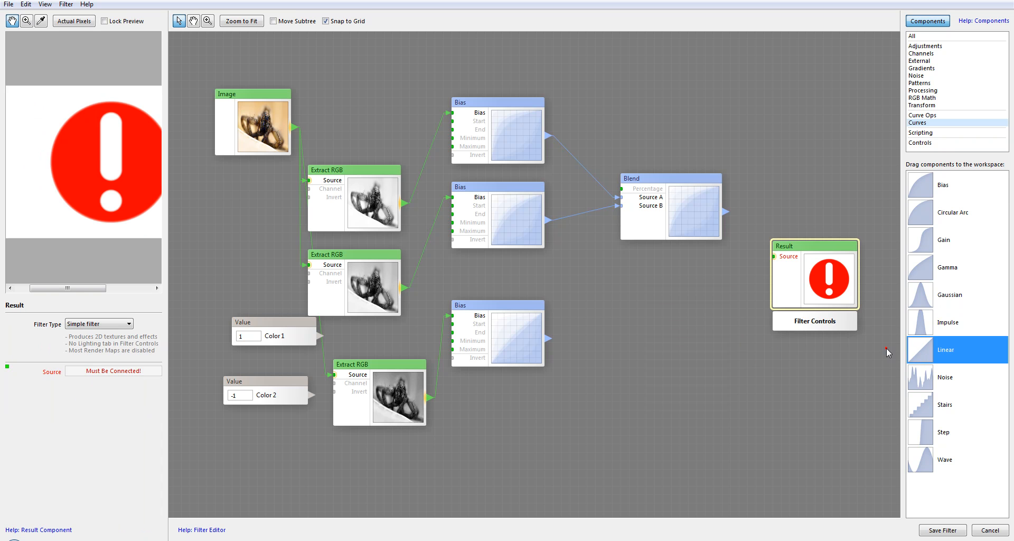
pyautogui.doubleClick(912, 349)
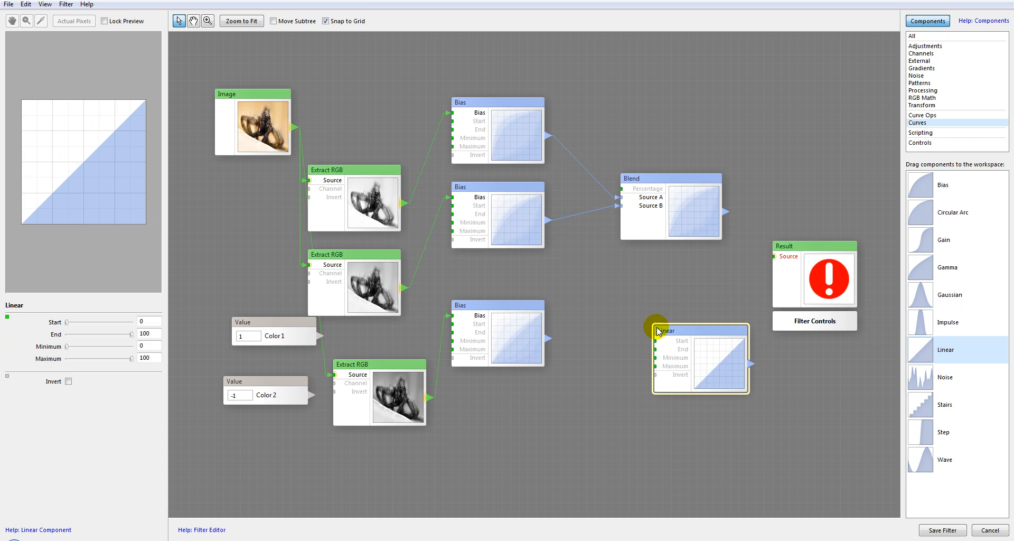
pyautogui.press('Delete')
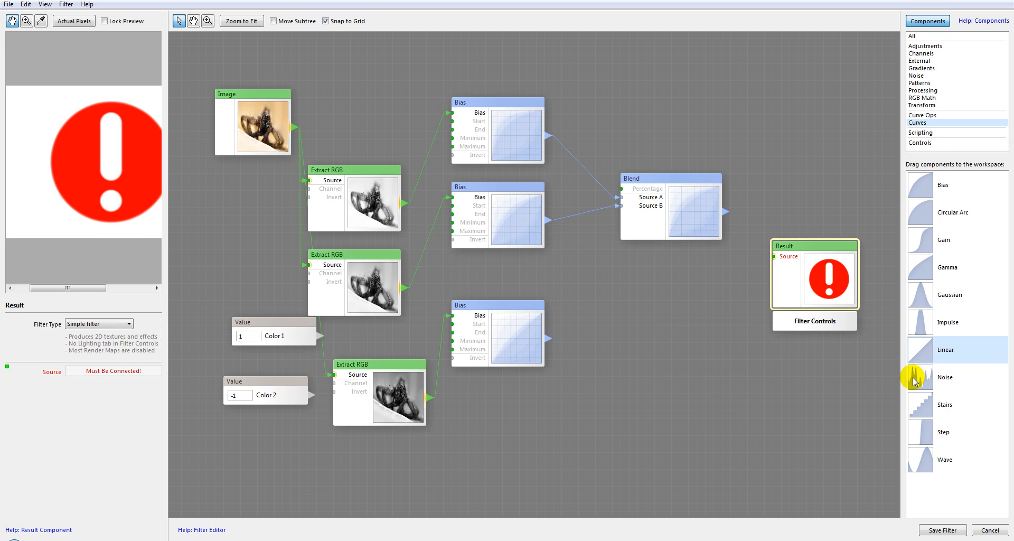
# Step: Try out a Noise curve beside the lowest Bias curve with Variation 5539, Details 84 and Scale 177, and delete it again
pyautogui.moveTo(913, 373); pyautogui.dragTo(588, 312)
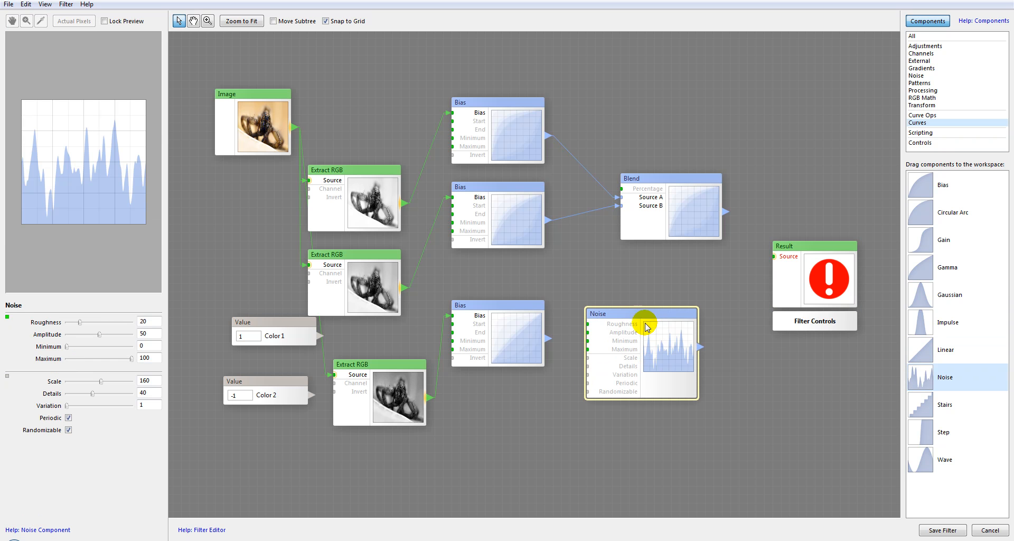
pyautogui.moveTo(67, 405)
pyautogui.mouseDown()
pyautogui.moveTo(128, 411)
pyautogui.moveTo(79, 410)
pyautogui.mouseUp()
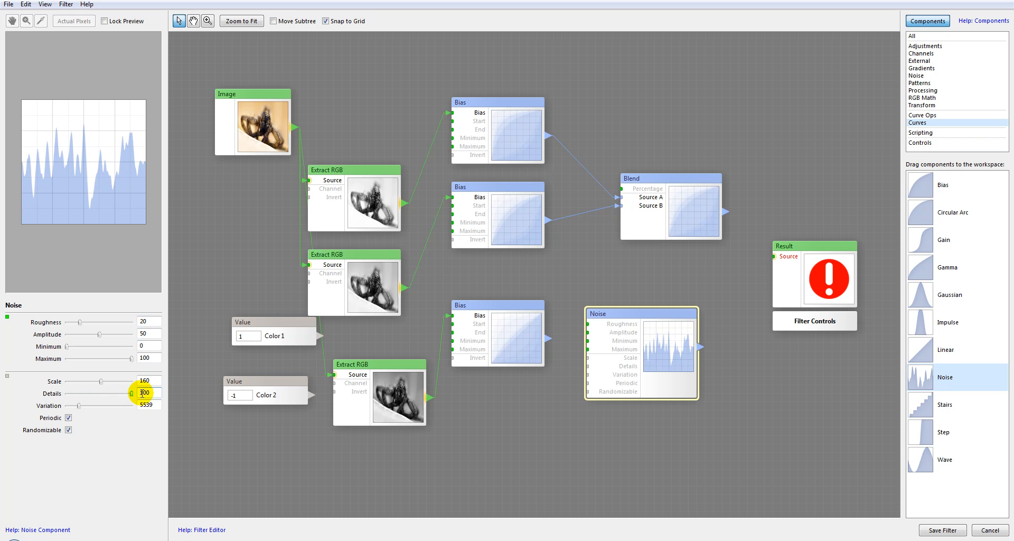
pyautogui.moveTo(41, 385); pyautogui.dragTo(122, 392)
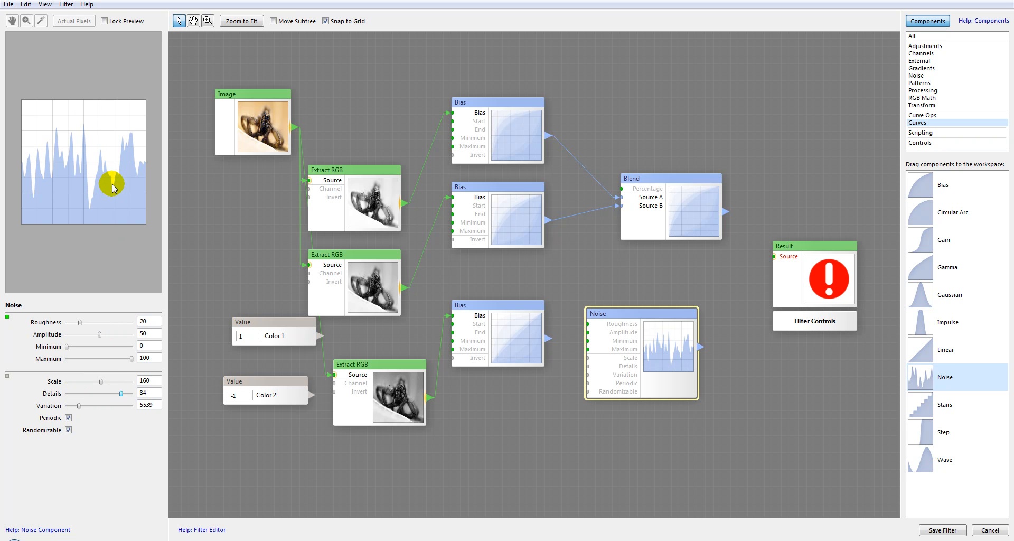
pyautogui.moveTo(101, 381)
pyautogui.mouseDown()
pyautogui.moveTo(79, 382)
pyautogui.moveTo(120, 382)
pyautogui.moveTo(105, 381)
pyautogui.mouseUp()
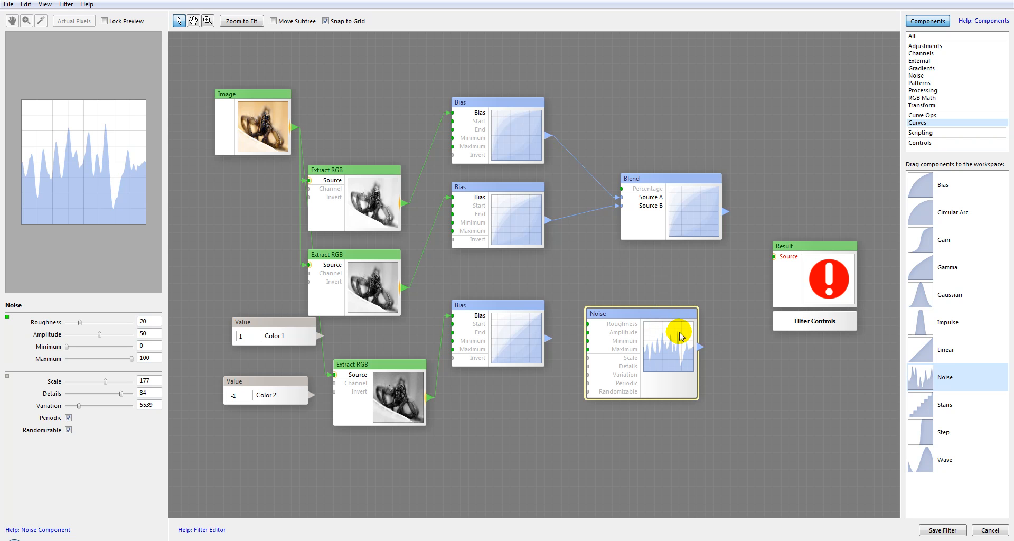
pyautogui.press('Delete')
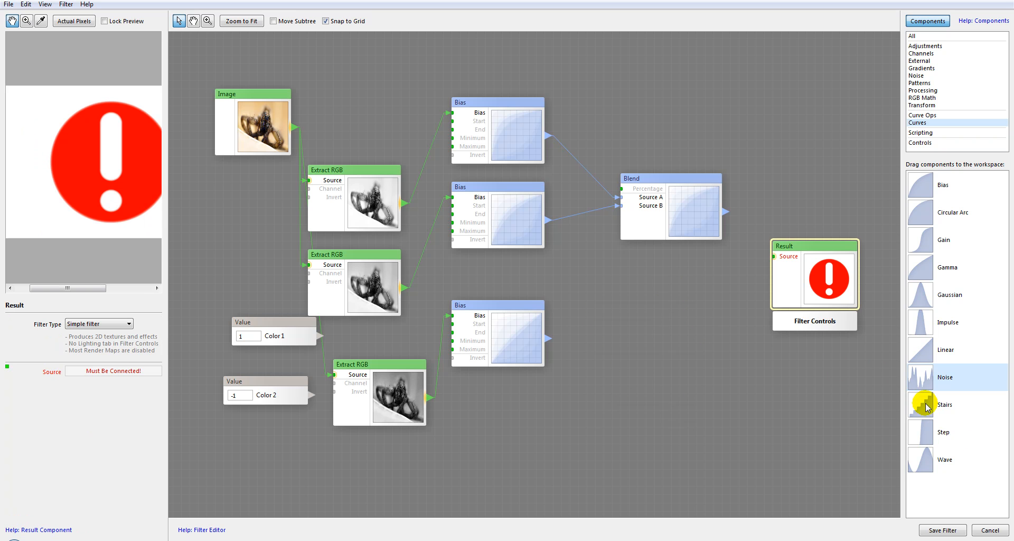
# Step: Place a Stairs curve below the Blend component and set its Threshold to 17, Smooth to 14 and Steps to 22
pyautogui.click(926, 403)
pyautogui.moveTo(605, 331); pyautogui.dragTo(643, 305)
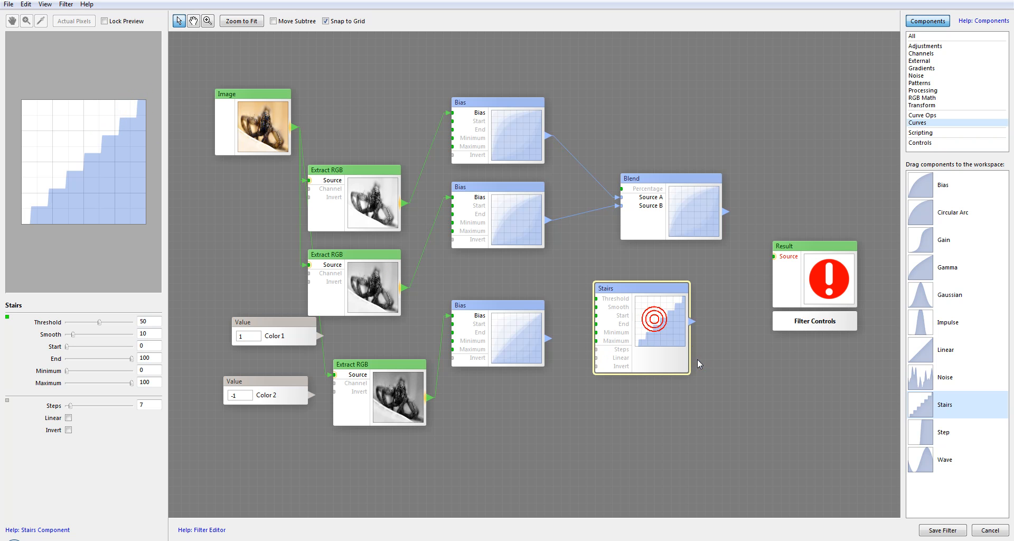
pyautogui.moveTo(106, 322); pyautogui.dragTo(72, 334)
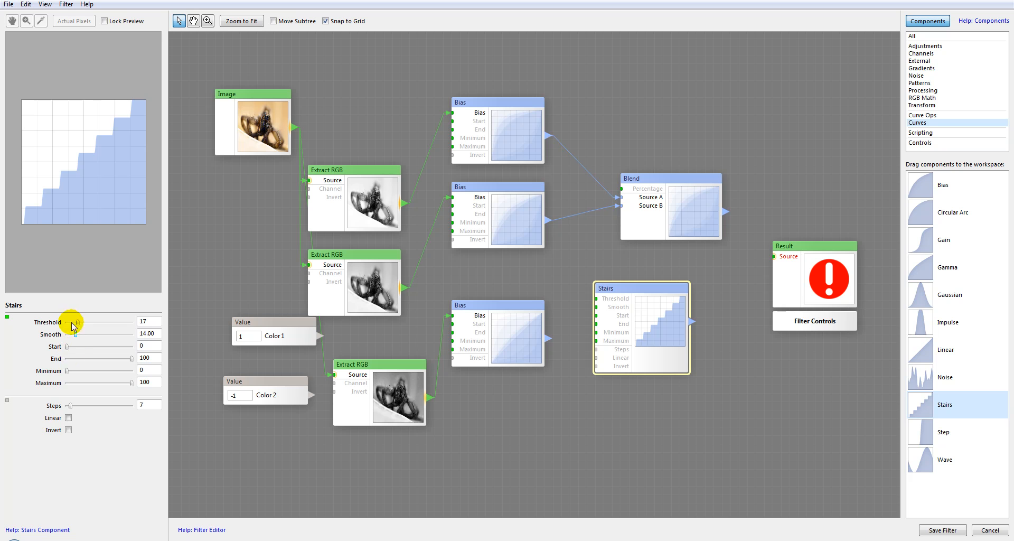
pyautogui.moveTo(71, 410); pyautogui.dragTo(90, 410)
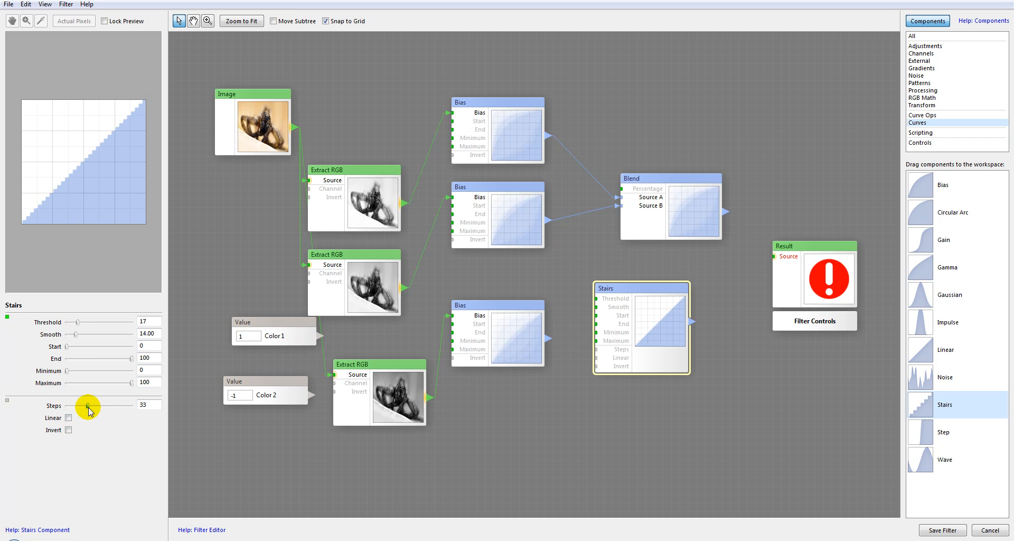
# Step: Toggle Invert on and off for the Stairs curve and delete the component
pyautogui.click(69, 430)
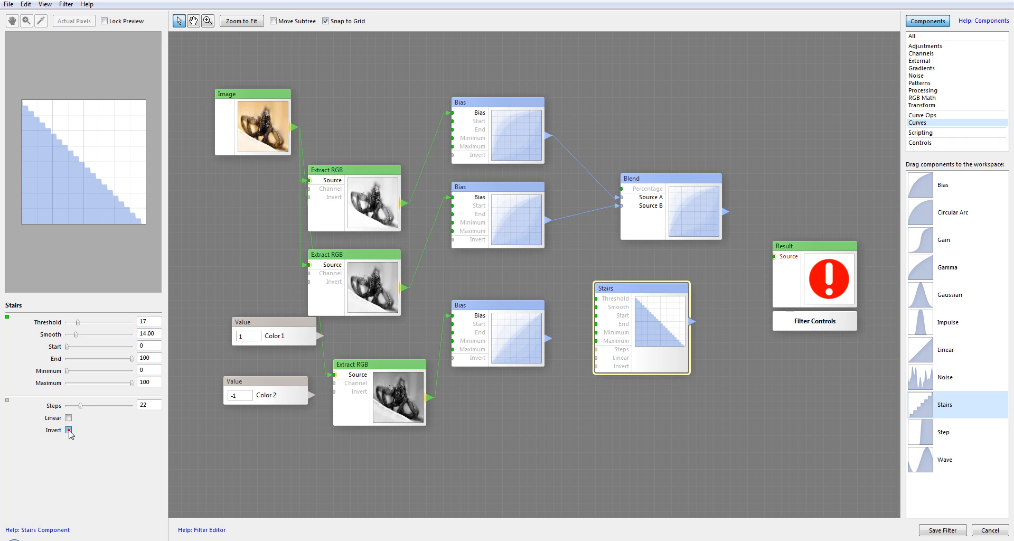
pyautogui.click(69, 430)
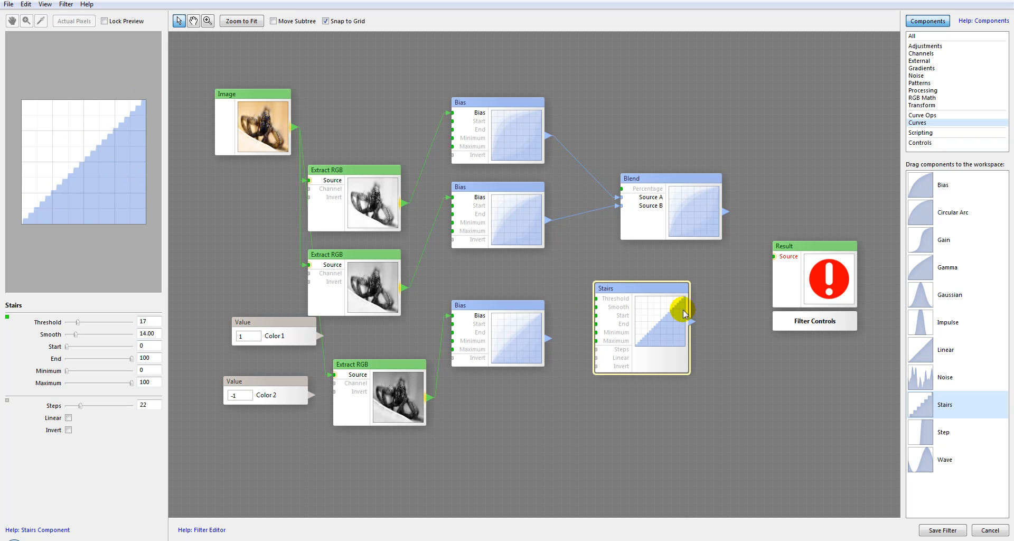
pyautogui.press('Delete')
# Step: Place a Step curve below the Blend component and set its Threshold to 37, Smooth to 100 and Shape to 76
pyautogui.moveTo(921, 430); pyautogui.dragTo(661, 343)
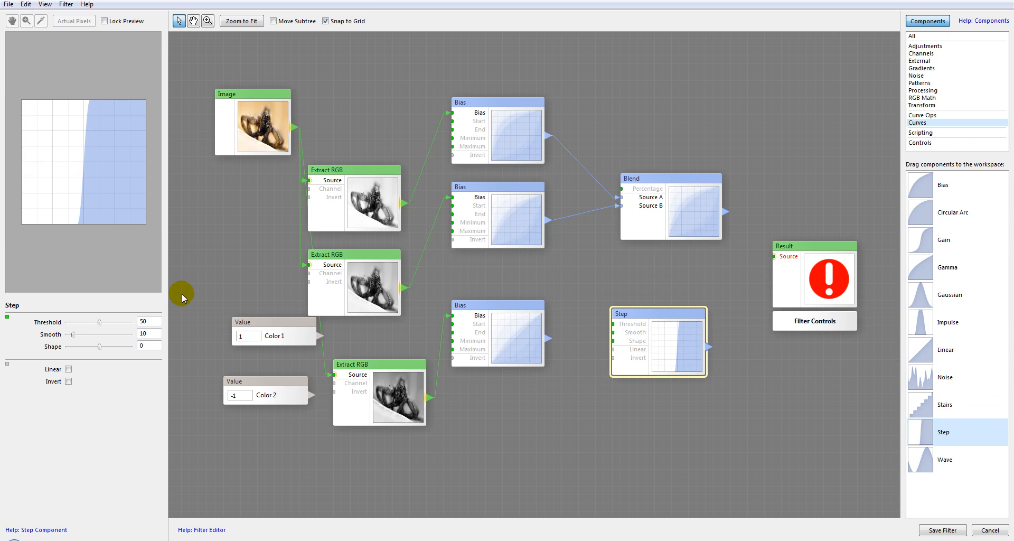
pyautogui.moveTo(73, 335); pyautogui.dragTo(142, 333)
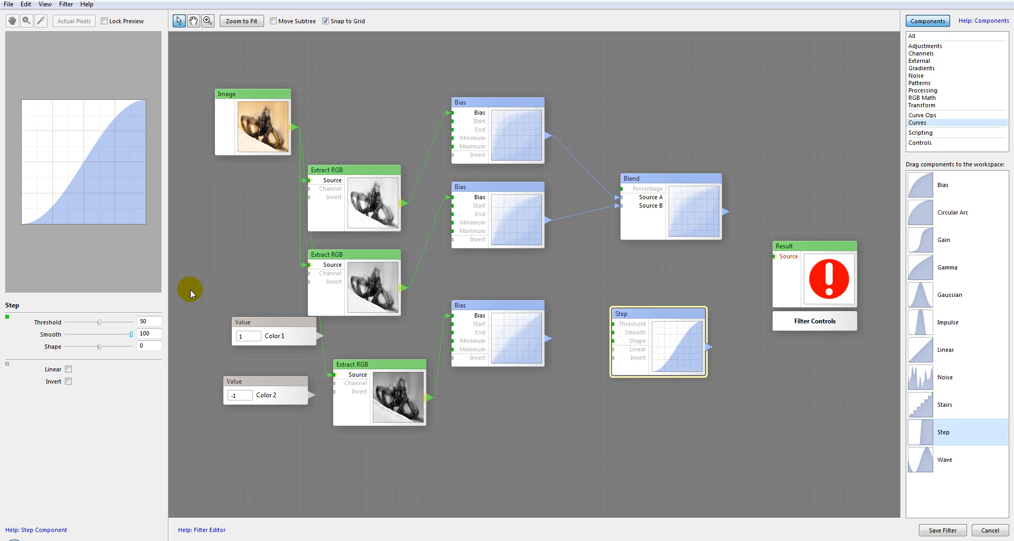
pyautogui.moveTo(99, 347); pyautogui.dragTo(91, 322)
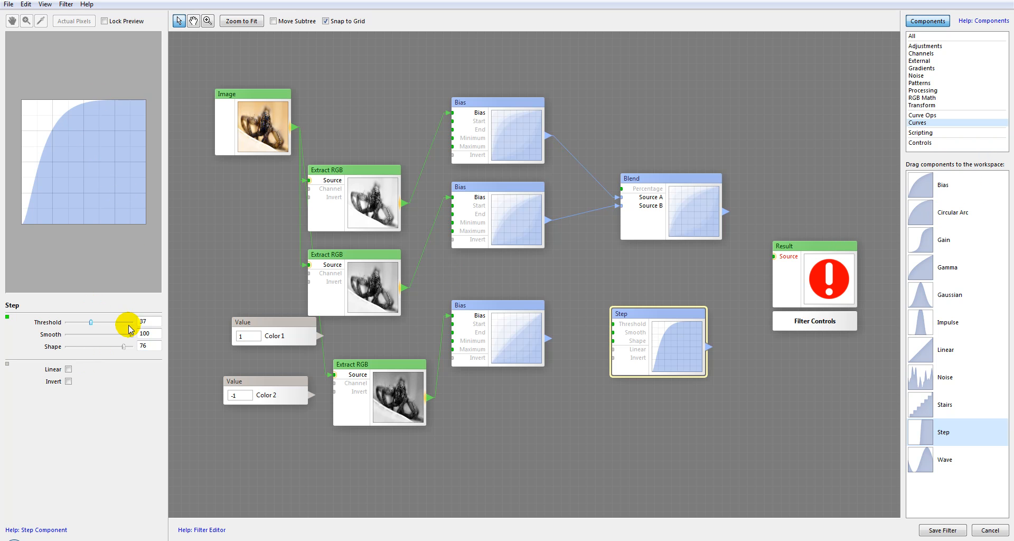
# Step: Toggle Linear on and off for the Step curve and turn on its Invert option
pyautogui.click(69, 369)
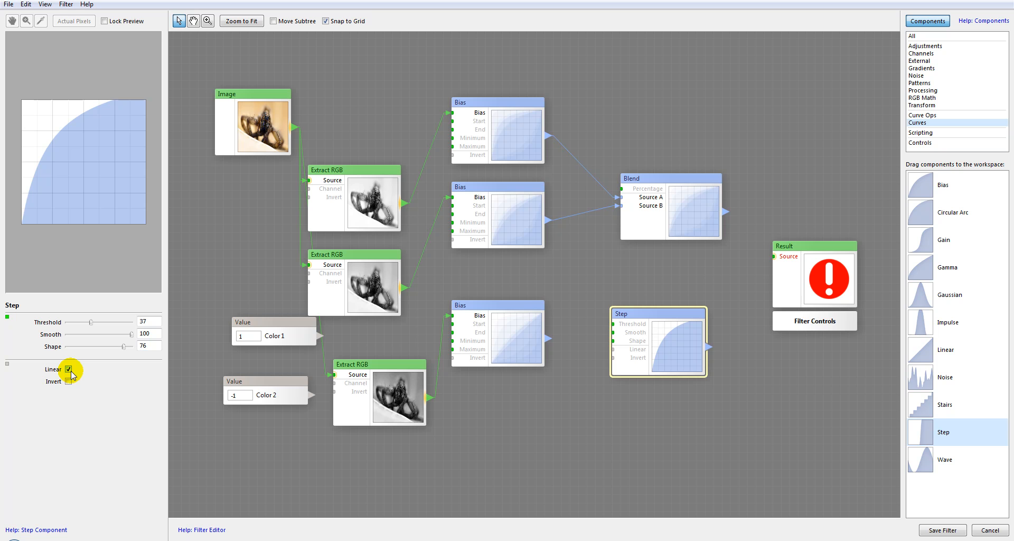
pyautogui.click(69, 369)
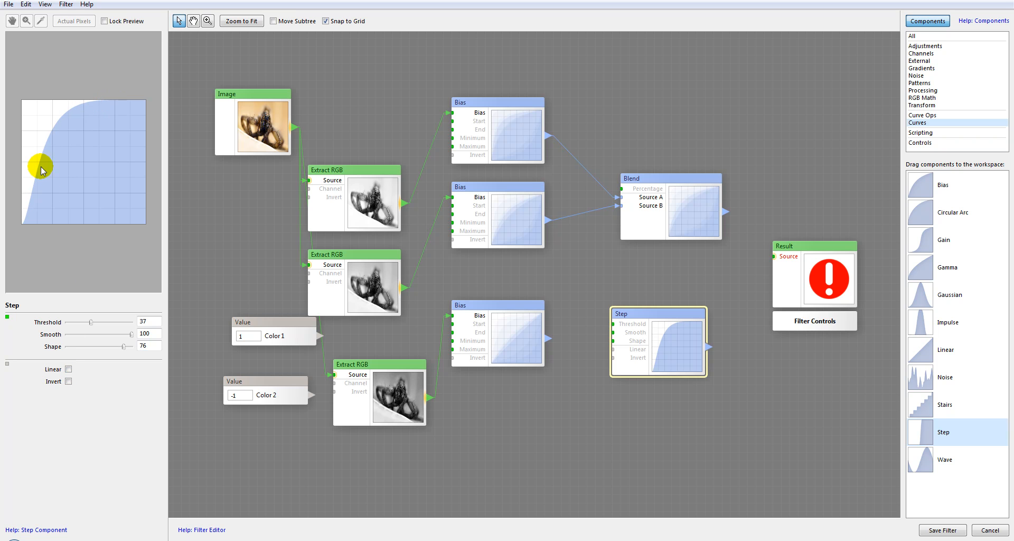
pyautogui.click(68, 381)
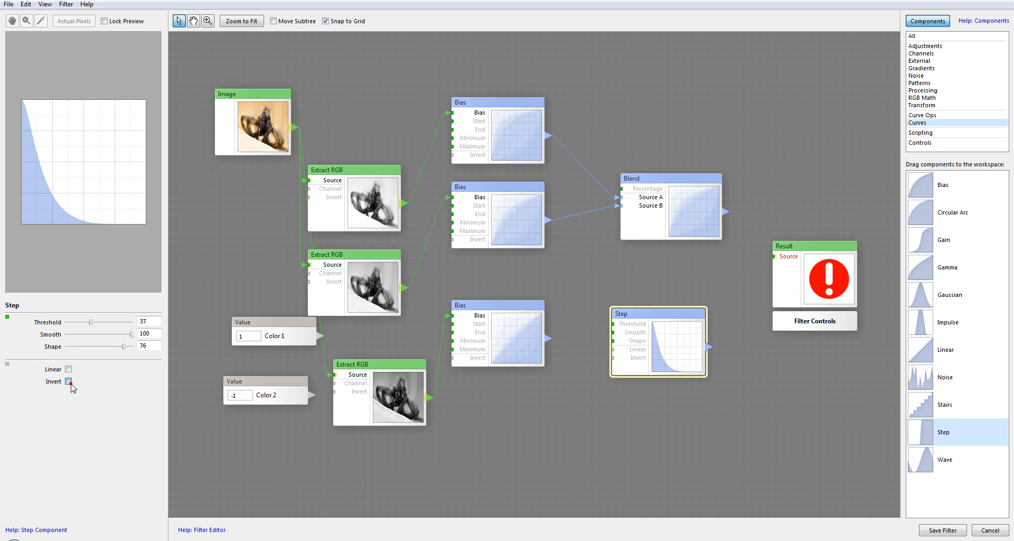
# Step: Turn off Invert for the Step curve and delete the component
pyautogui.click(68, 382)
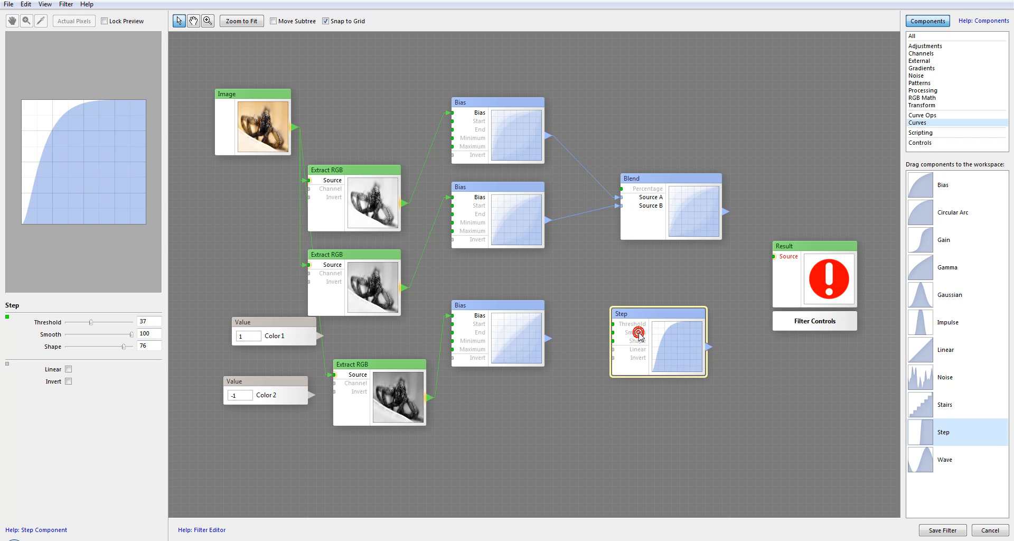
pyautogui.press('Delete')
# Step: Place a Wave curve below the Blend component and set Shape -52, A-Variance 82, F-Variance 34, Phase 52, Minimum 9 and Maximum 68
pyautogui.click(929, 462)
pyautogui.moveTo(705, 361); pyautogui.dragTo(648, 309)
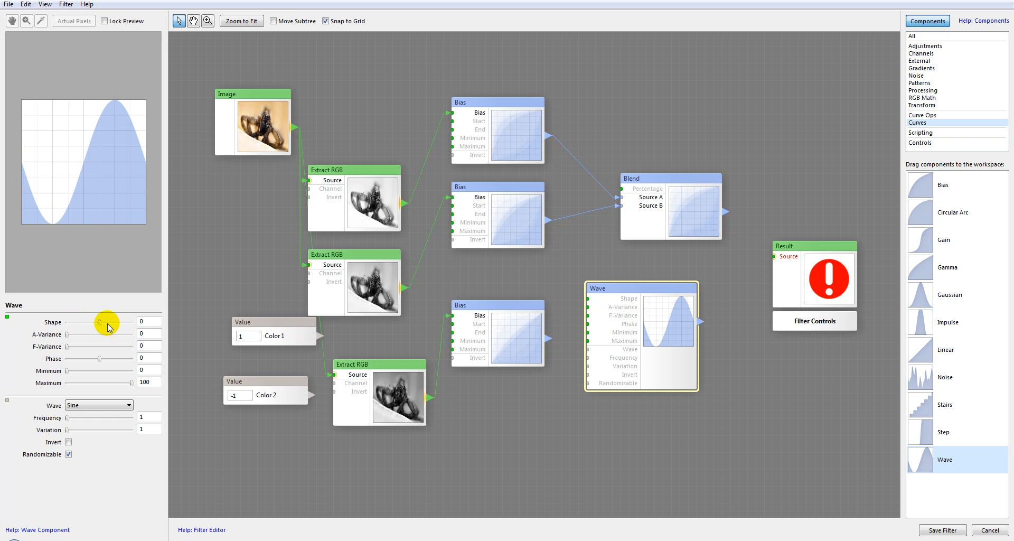
pyautogui.moveTo(100, 324); pyautogui.dragTo(83, 346)
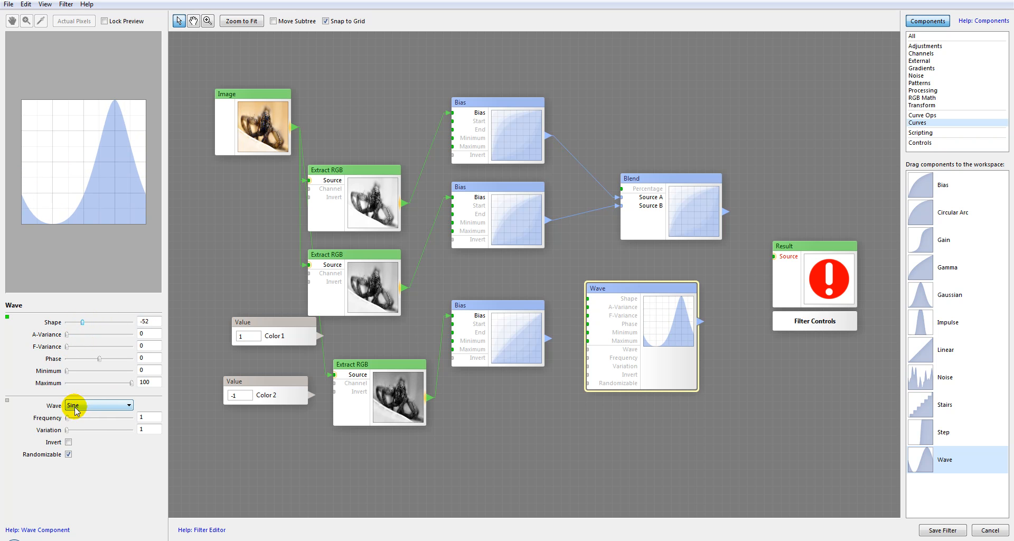
pyautogui.moveTo(72, 338); pyautogui.dragTo(72, 370)
pyautogui.moveTo(131, 382); pyautogui.dragTo(110, 383)
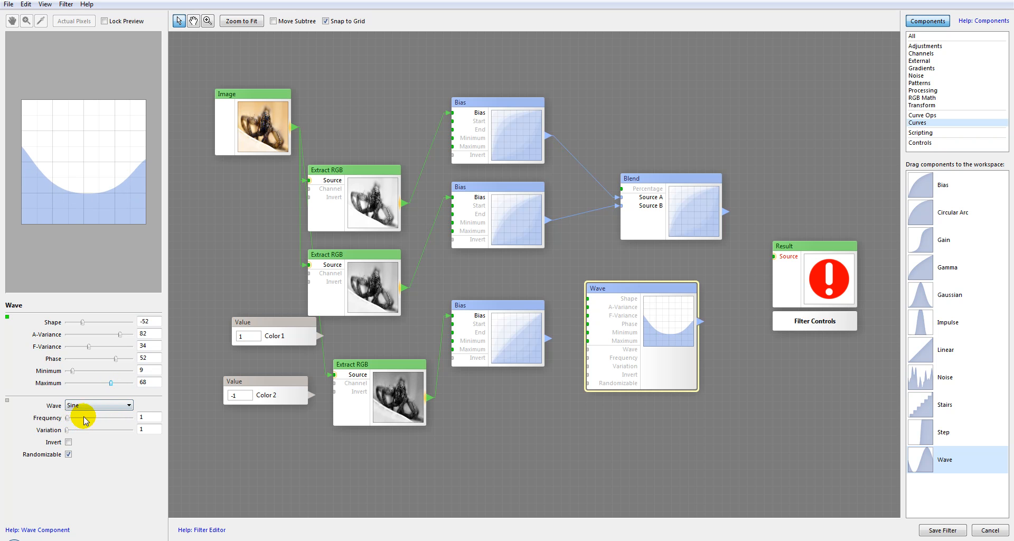
# Step: Set the Wave curve's Frequency to 8 and try the Rectangle, Triangle and Bounce wave types in turn
pyautogui.moveTo(68, 418); pyautogui.dragTo(10, 432)
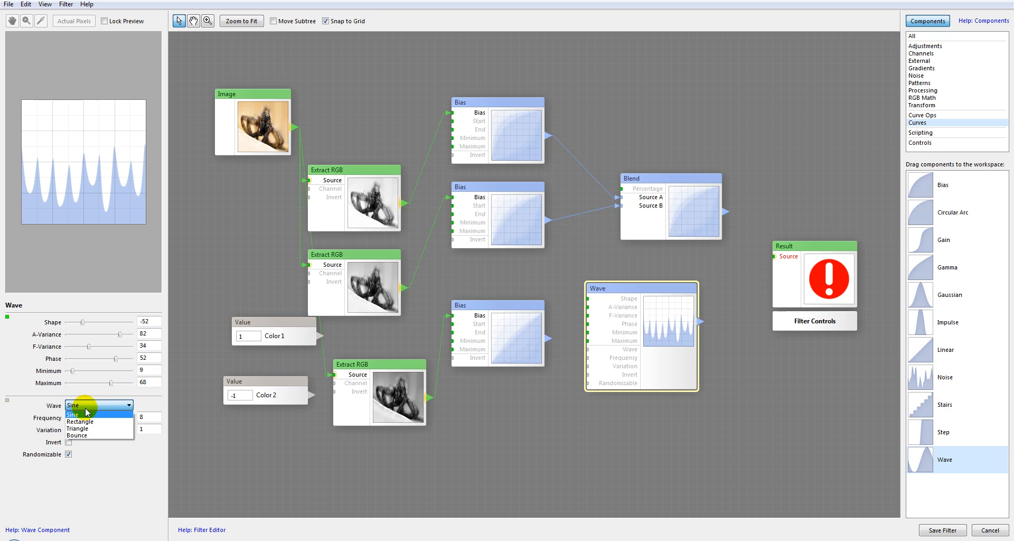
pyautogui.click(88, 421)
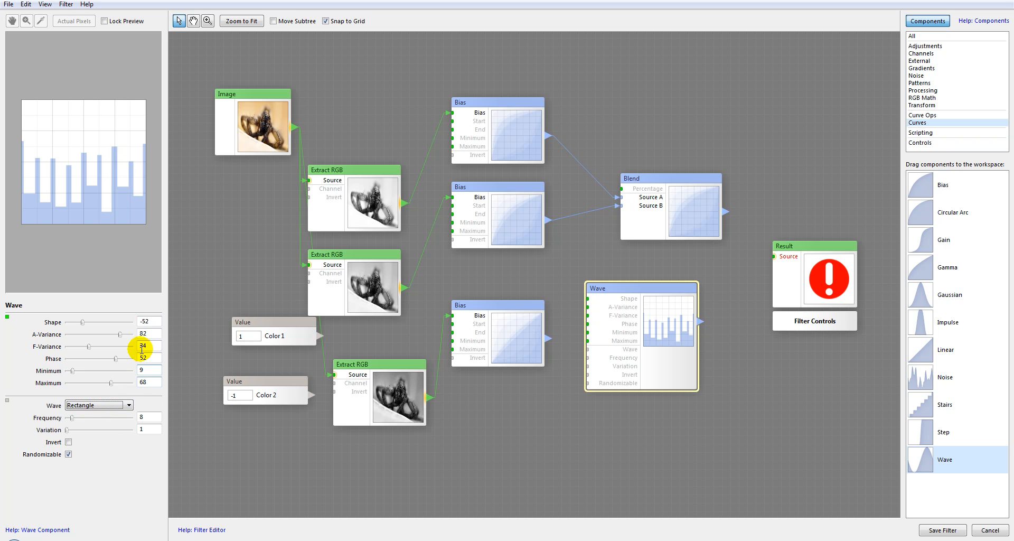
pyautogui.click(111, 404)
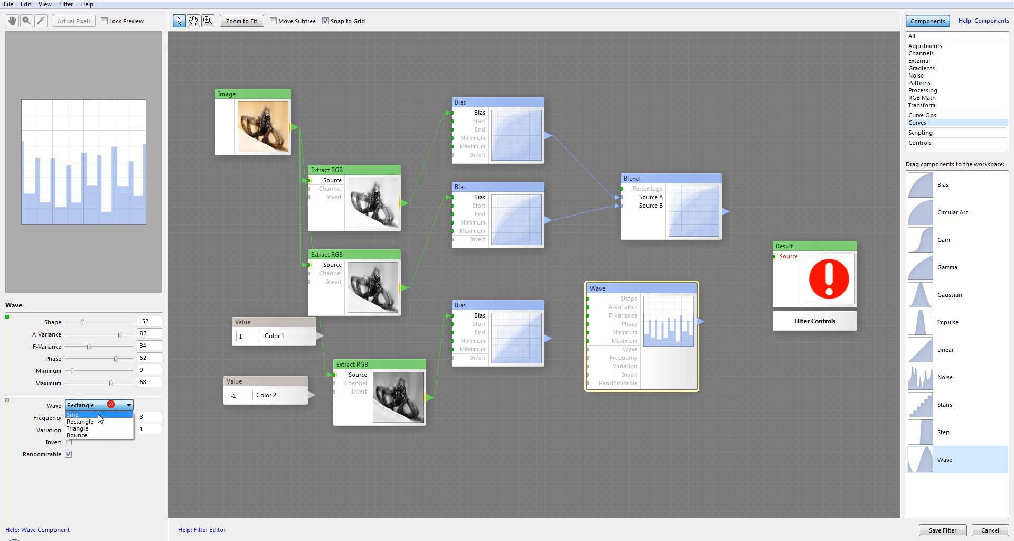
pyautogui.click(96, 428)
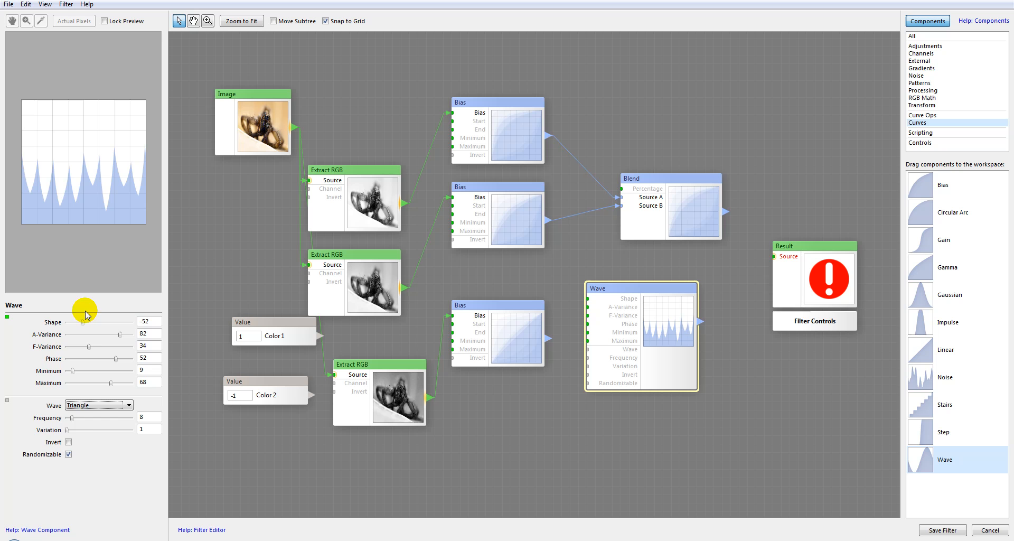
pyautogui.click(97, 405)
pyautogui.click(96, 432)
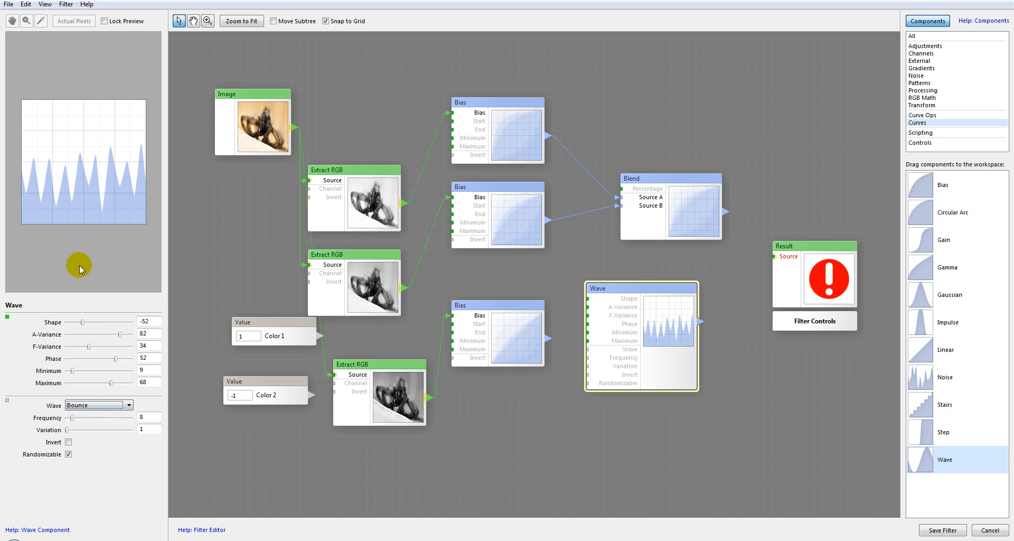
# Step: Toggle the Randomizable and Invert options of the Wave curve and delete the component
pyautogui.click(68, 454)
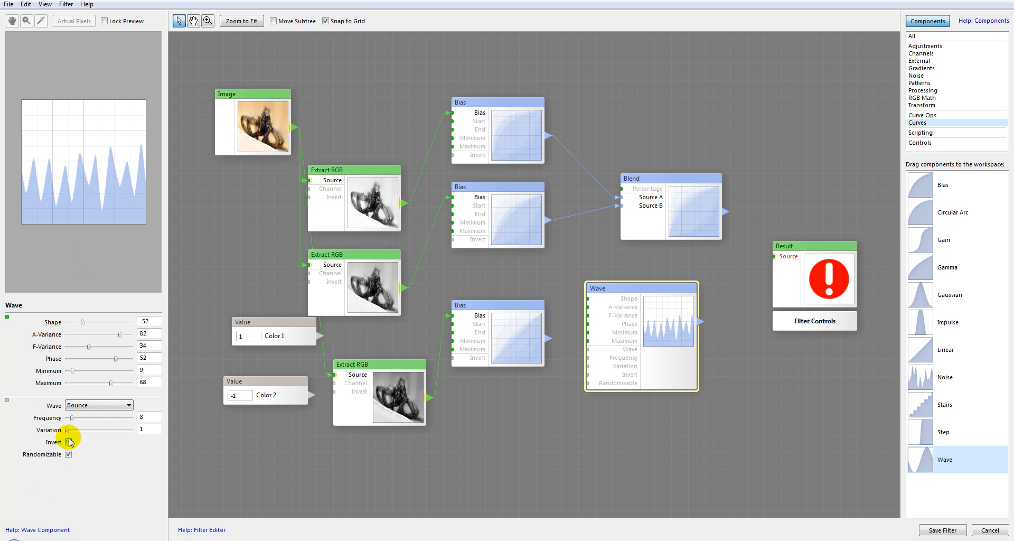
pyautogui.click(68, 442)
pyautogui.click(69, 444)
pyautogui.click(69, 454)
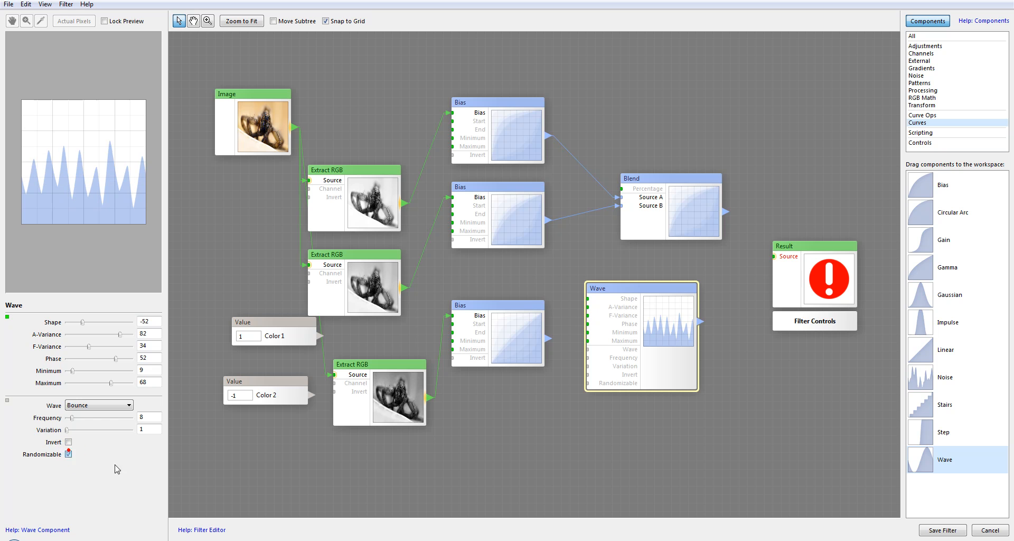
pyautogui.click(654, 316)
pyautogui.press('Delete')
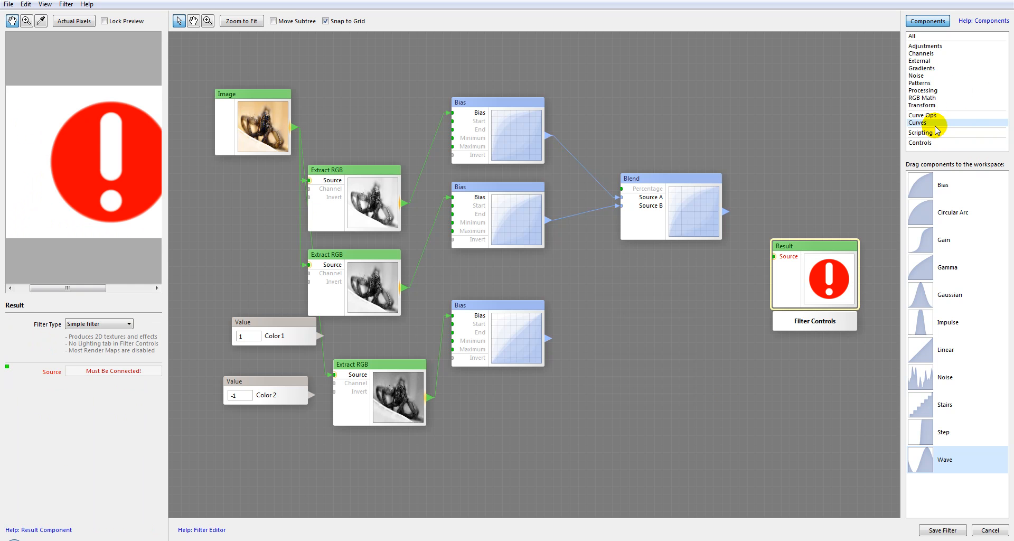